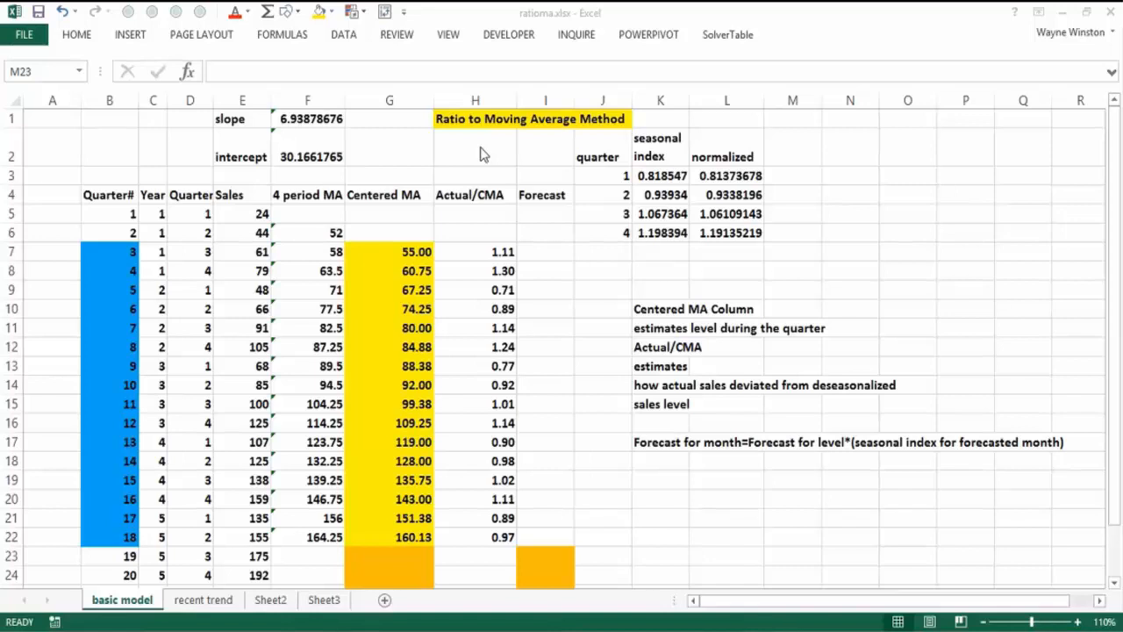
- Examine the Quarter column, going from the last quarter of year 5 back up to the first quarter of year 1
click(198, 575)
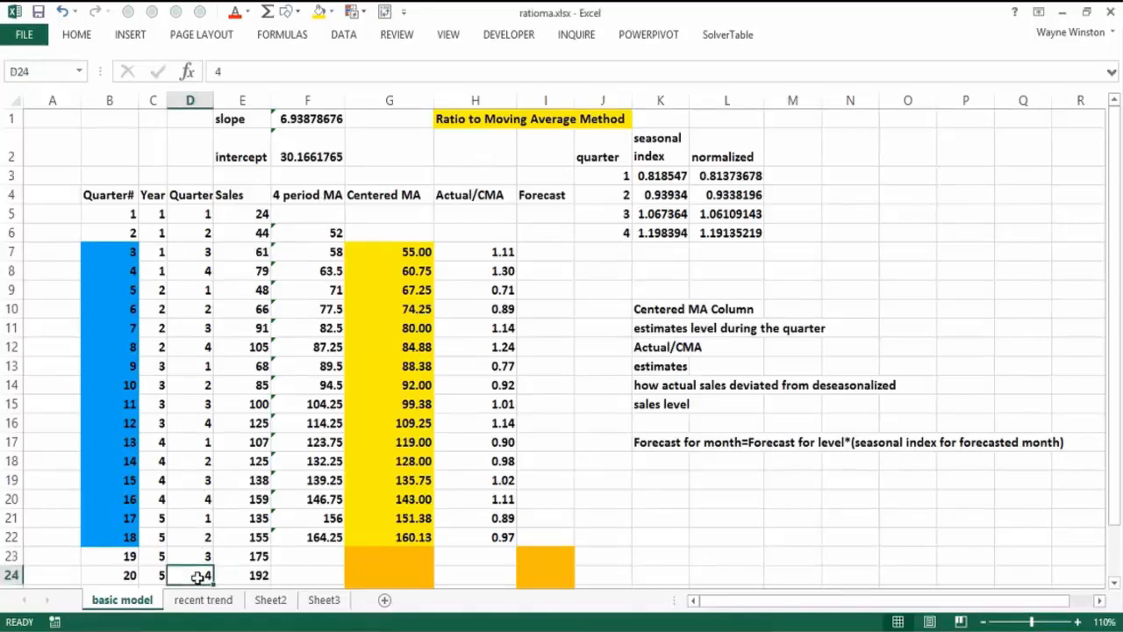
key(Down)
key(Up)
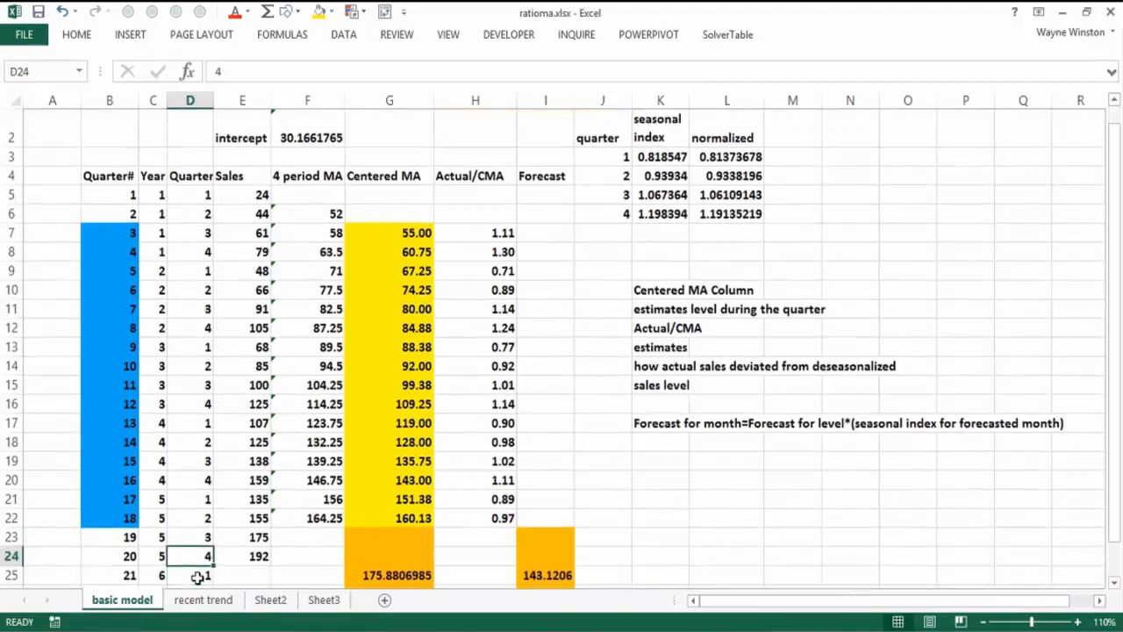
key(Up)
key(Up)
key(Up)
key(Up)
key(Up)
key(Up)
key(Up)
key(Up)
key(Up)
key(Up)
key(Up)
key(Up)
key(Up)
key(Up)
key(Up)
key(Up)
key(Up)
key(Up)
key(Up)
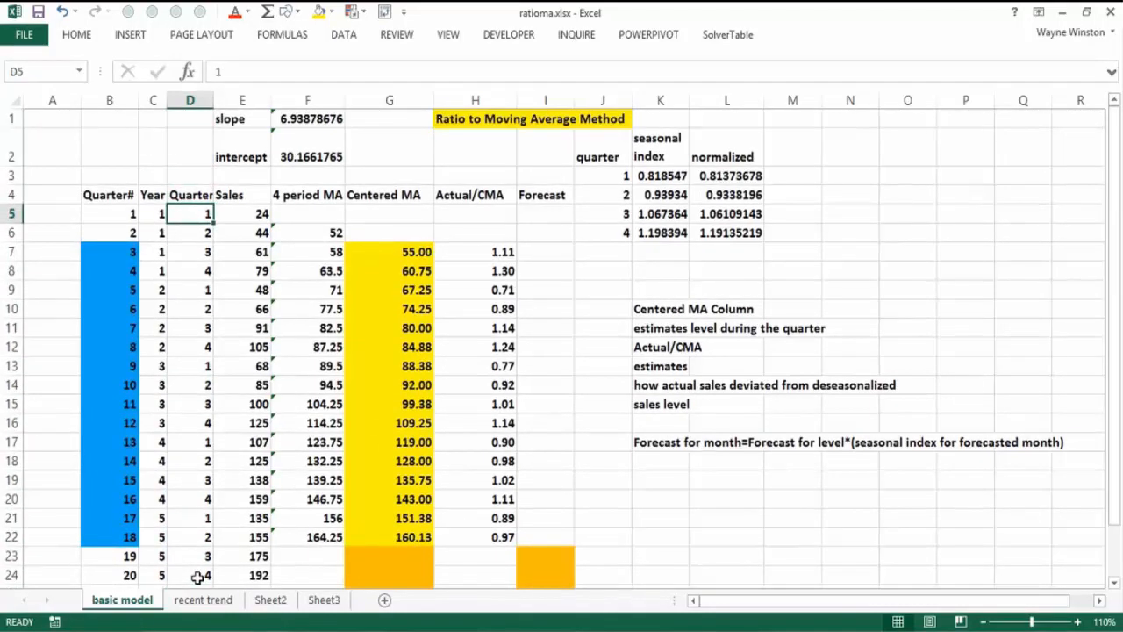
key(Down)
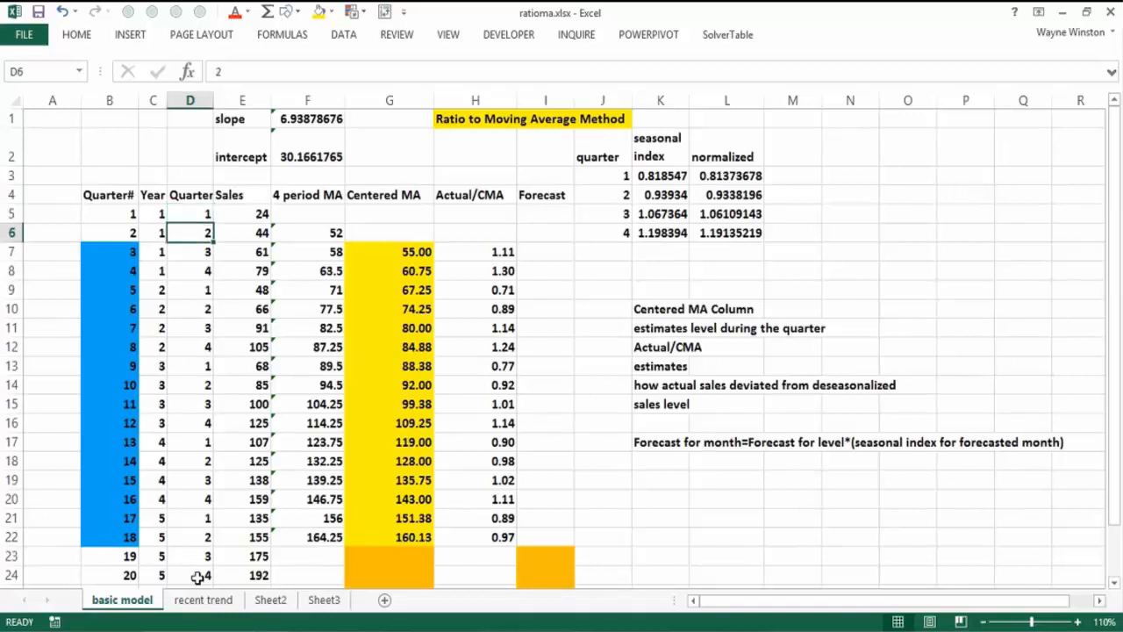
key(Right)
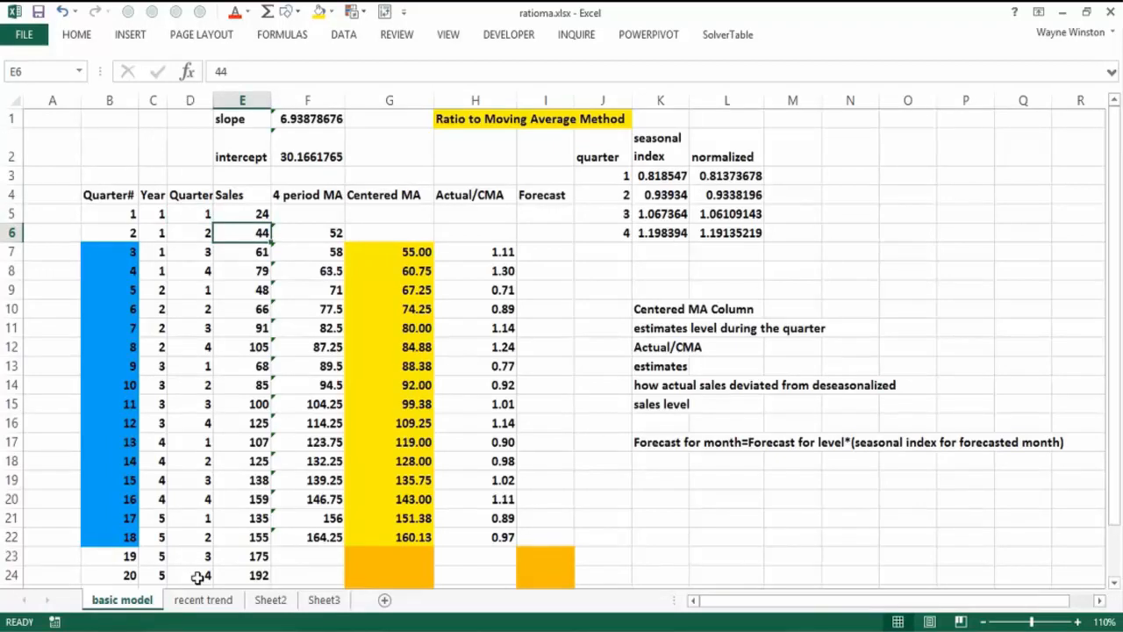
- Review the Sales column from the first quarter through the blank year 6 rows and back up to the sheet's header area
key(Up)
key(Down)
key(Down)
key(Down)
key(Down)
key(Down)
key(Down)
key(Down)
key(Down)
key(Down)
key(Down)
key(Down)
key(Down)
key(Down)
key(Down)
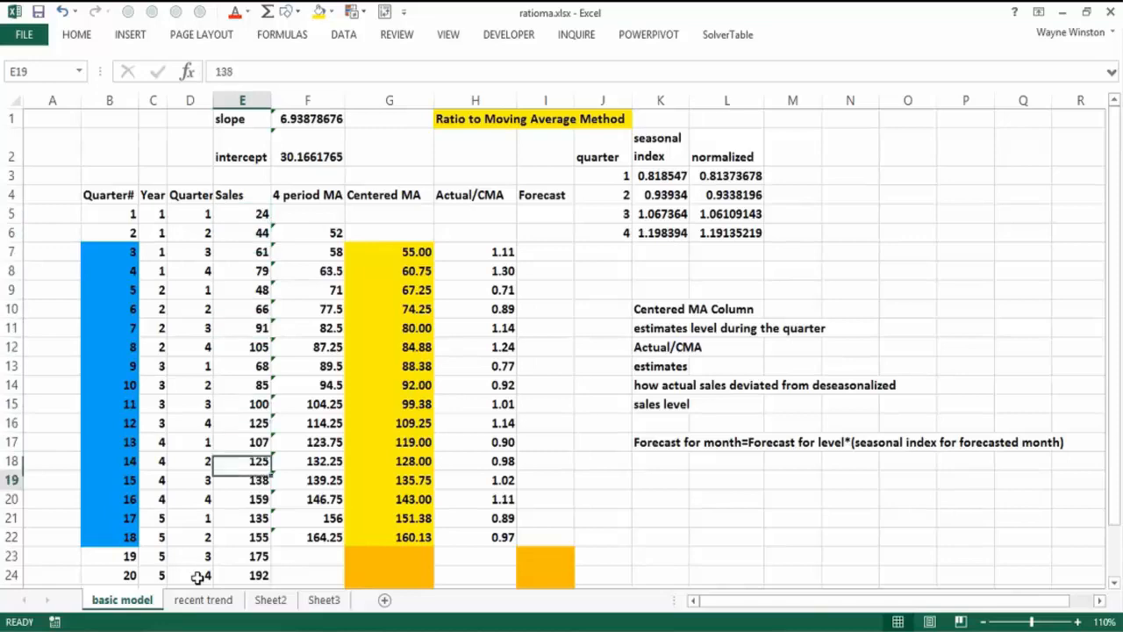
key(Down)
key(Down)
key(Down)
key(Down)
key(Down)
key(Down)
key(Down)
key(Down)
key(Down)
key(Down)
key(Down)
key(Down)
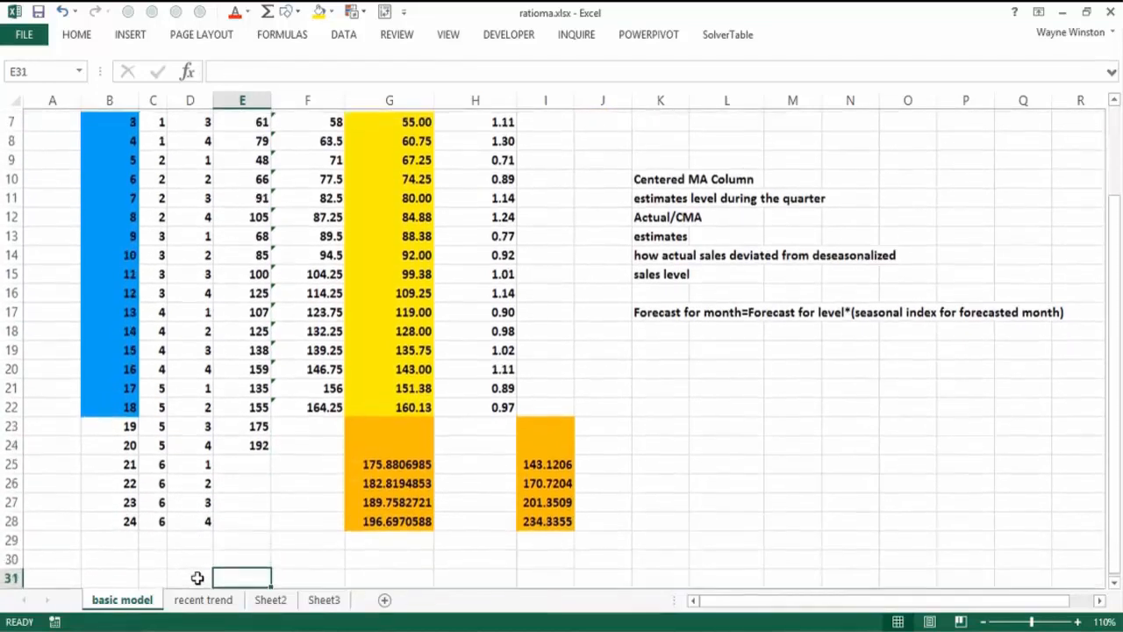
key(Up)
key(Up)
key(Up)
key(Up)
key(Up)
key(Up)
key(Up)
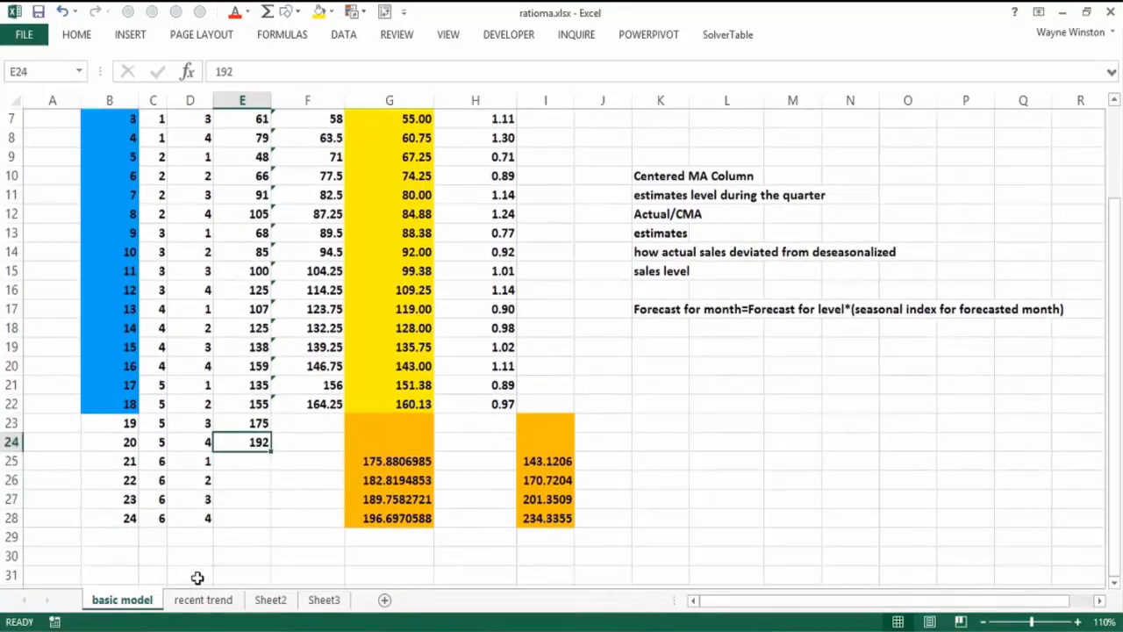
key(Up)
key(Up)
key(Up)
key(Up)
key(Up)
key(Up)
key(Up)
key(Up)
key(Up)
key(Up)
key(Up)
key(Up)
key(Up)
key(Up)
key(Up)
key(Up)
key(Up)
key(Up)
key(Up)
key(Up)
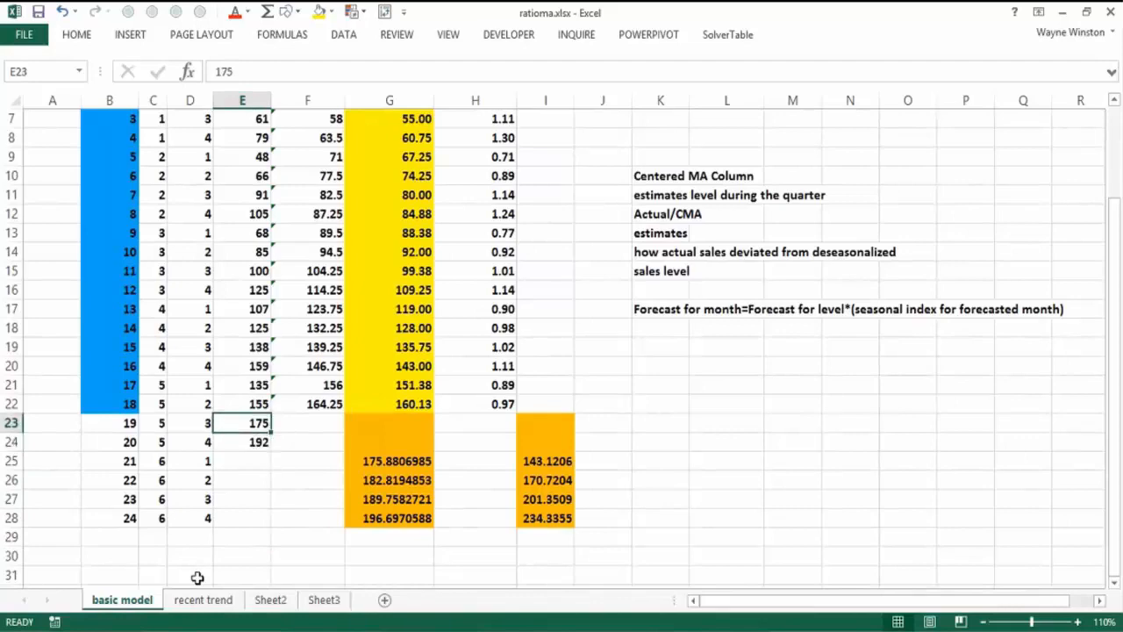
key(Down)
key(Down)
key(Down)
key(Down)
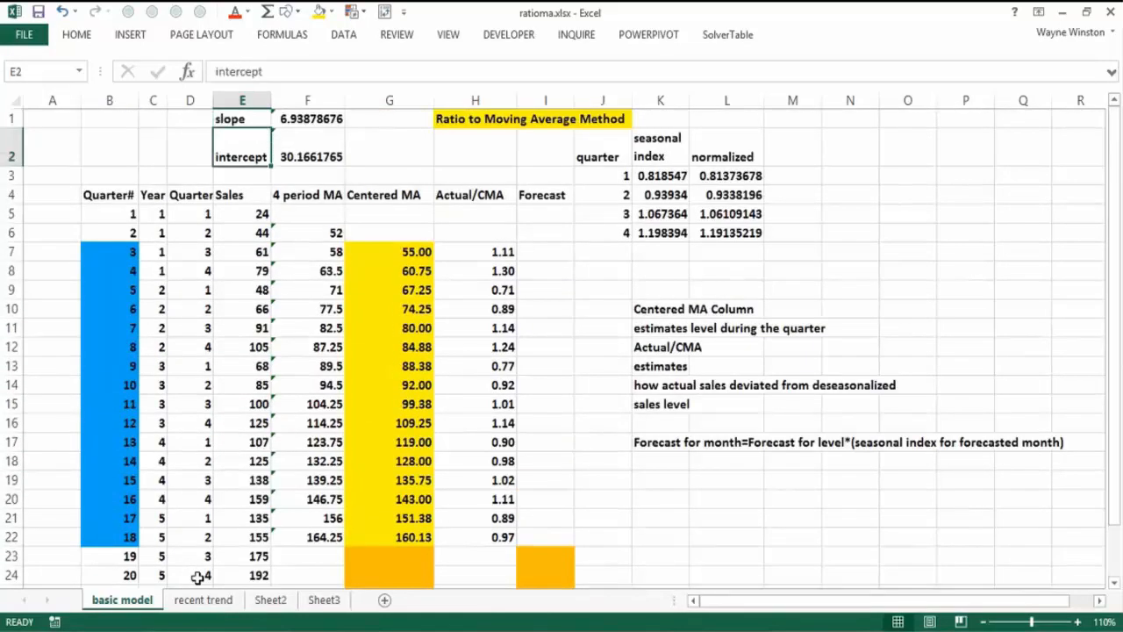
- Enter the label "Level" in cell N5, beside the seasonal index table
key(Right)
key(Right)
key(Right)
key(Right)
key(Right)
key(Right)
key(Right)
key(Right)
key(Right)
key(Right)
key(Right)
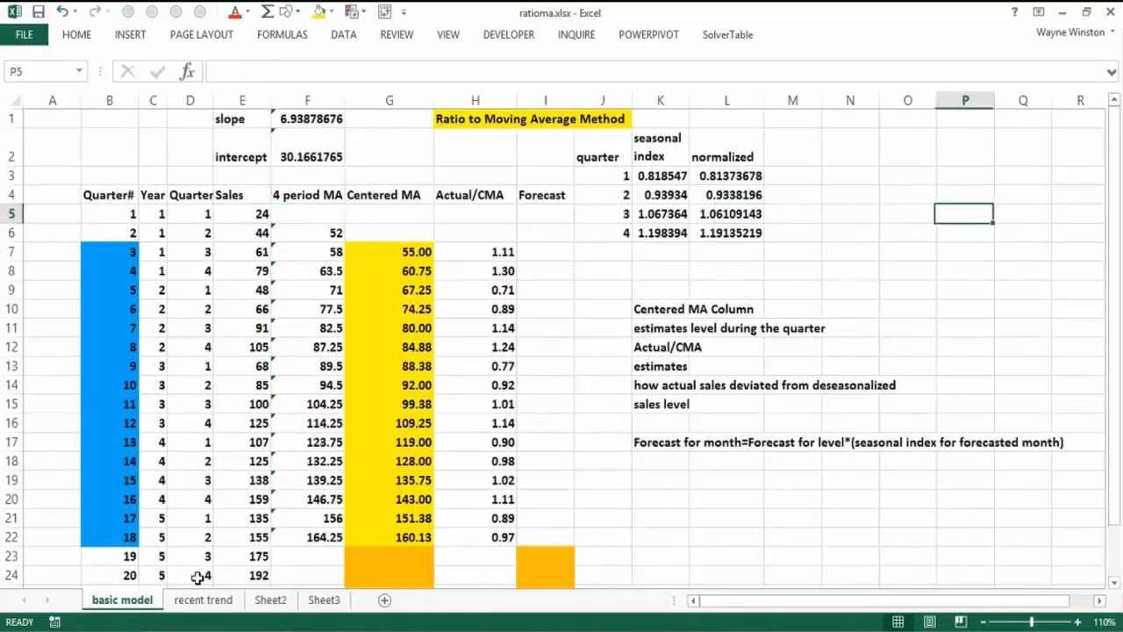
key(Left)
key(Left)
key(Left)
key(Right)
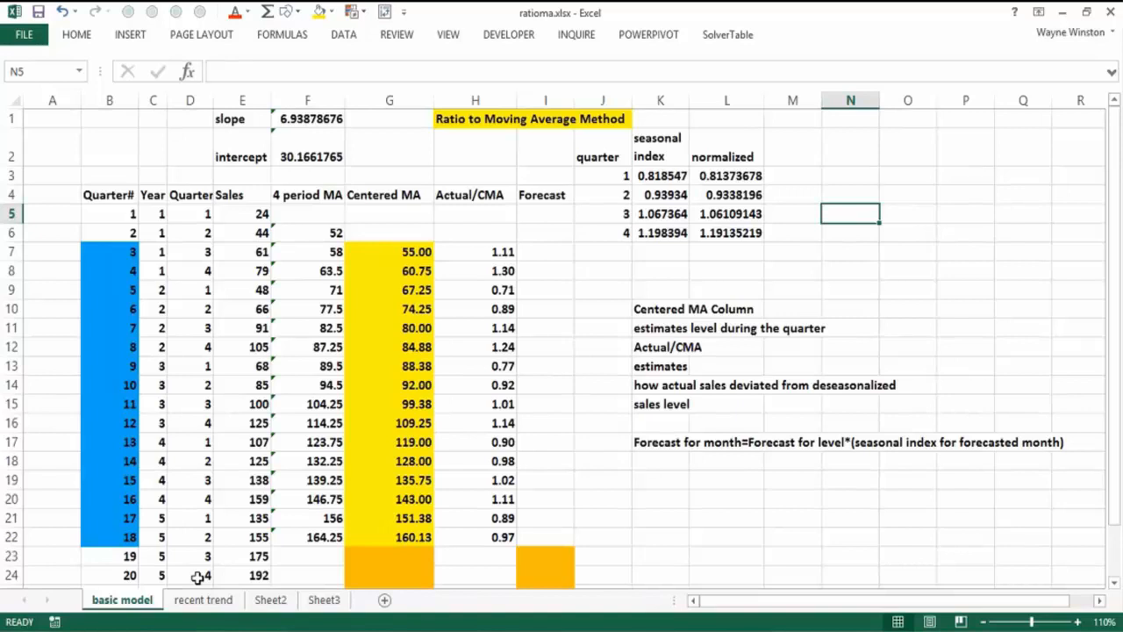
text(Level)
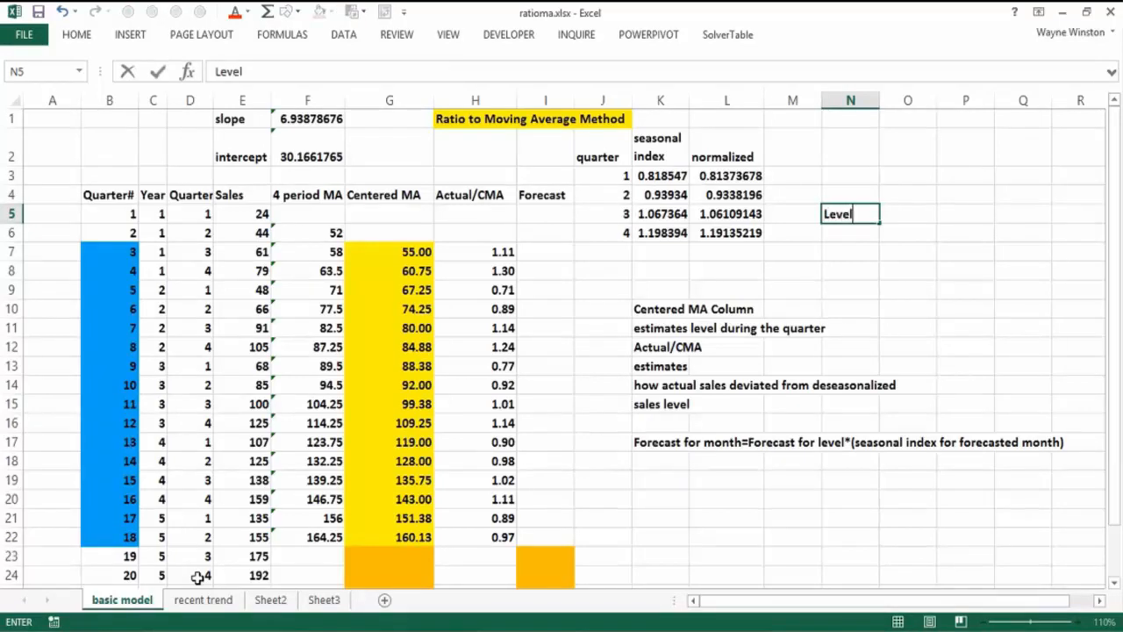
key(Return)
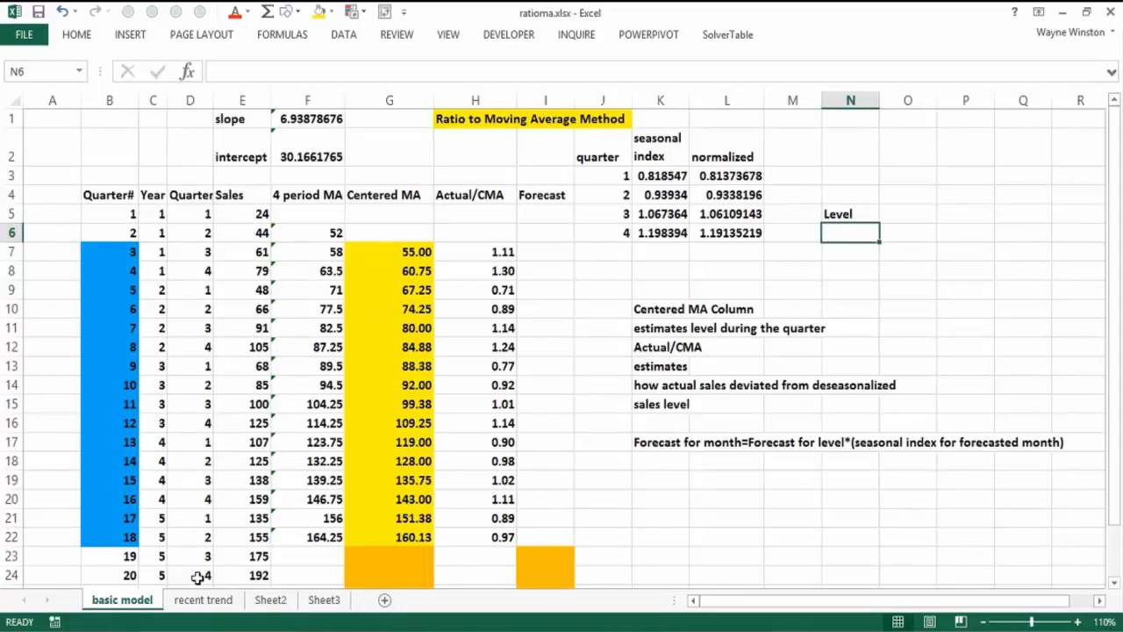
- Enter the label "Seasonal index" in cell N6, correcting its spelling
text(Seasona)
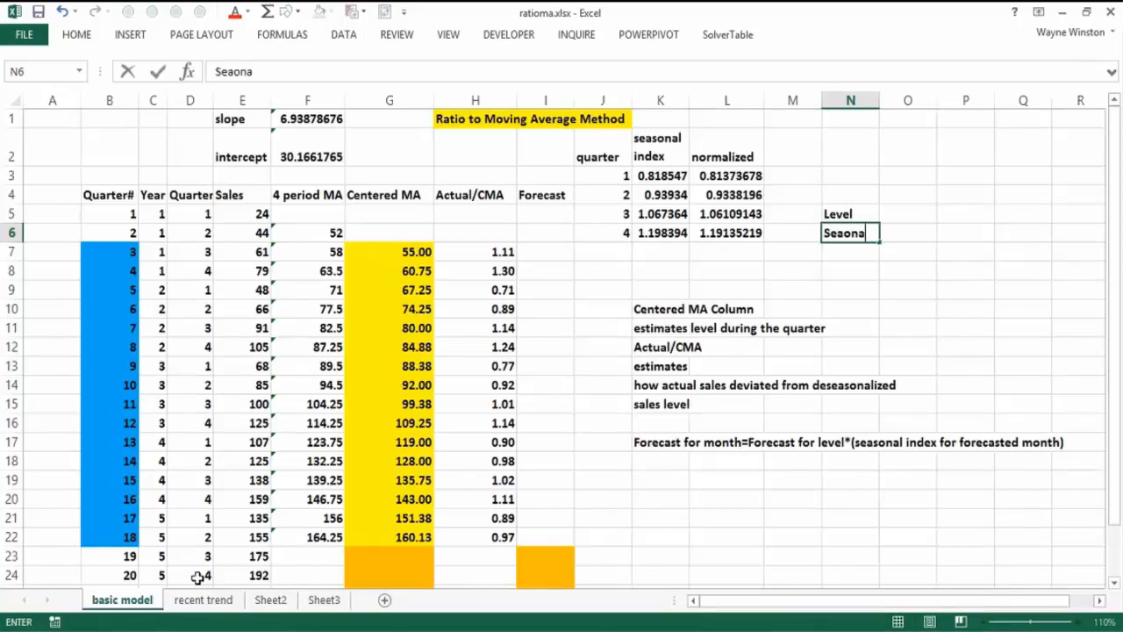
text(l index)
key(Return)
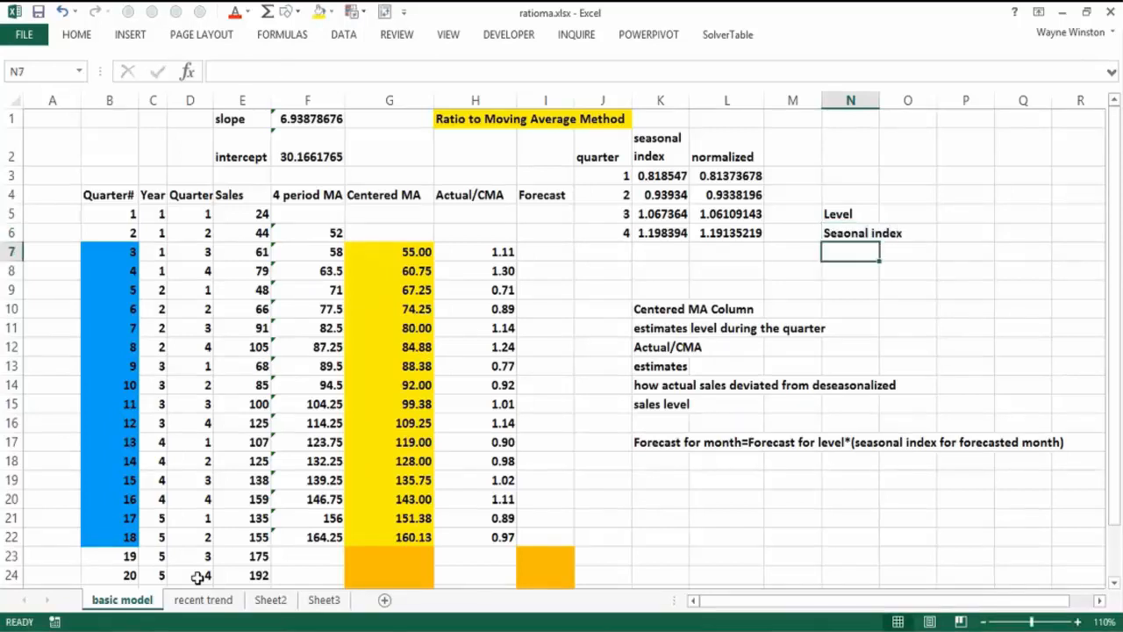
key(Up)
key(F2)
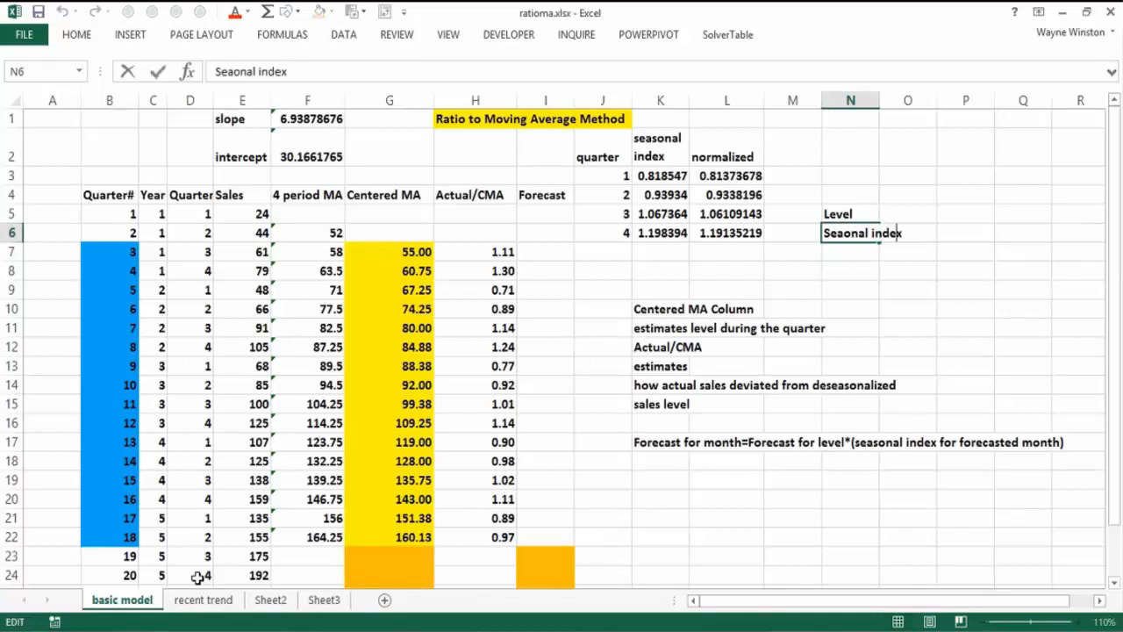
key(Left)
key(Left)
key(Left)
key(Left)
key(Left)
key(Left)
key(Left)
key(Left)
key(Left)
key(Left)
key(Left)
key(Right)
text(s)
key(Return)
- Add the notes "Q4 seasonal index for AMZ 1.33" in cell N7 and "Trend" in cell N8
text(Q4)
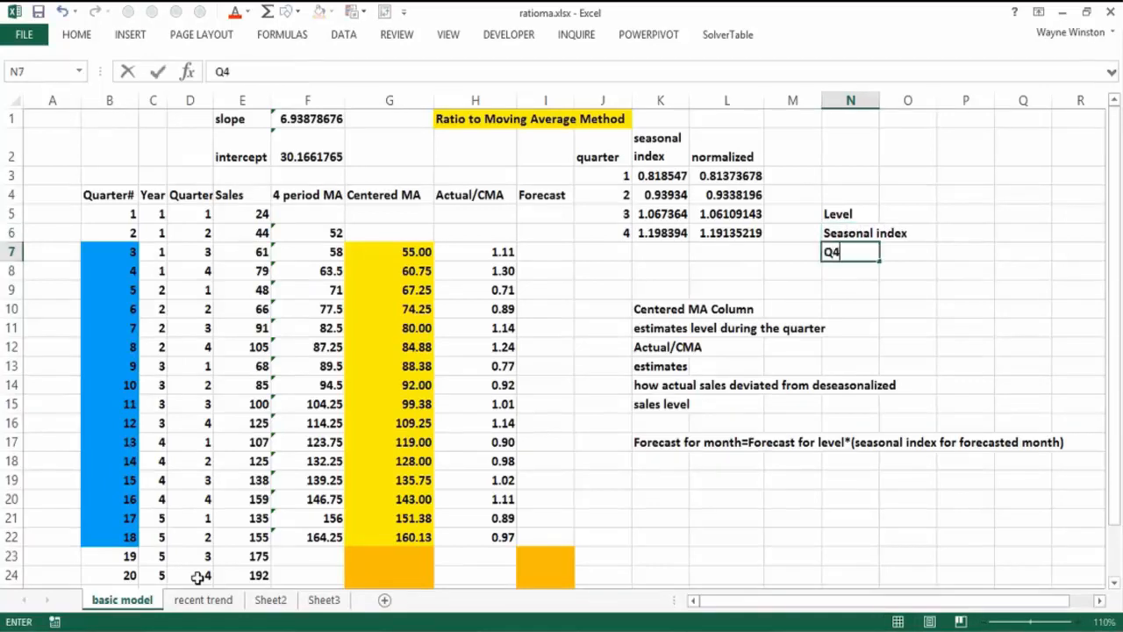
text( seasonal in)
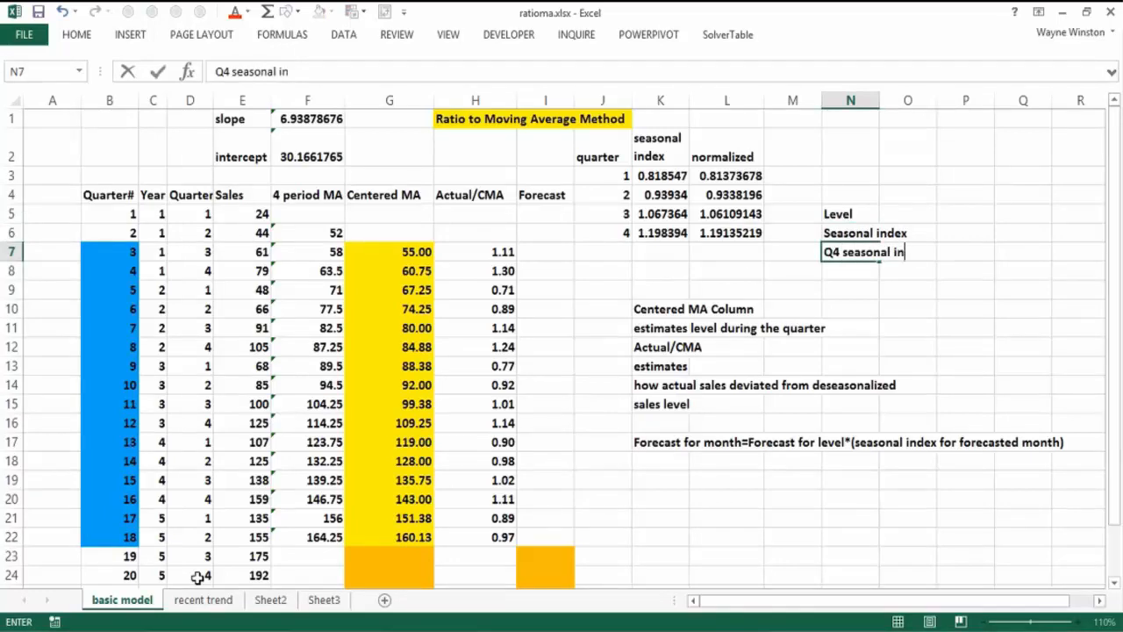
text(dex for AMZ 13.)
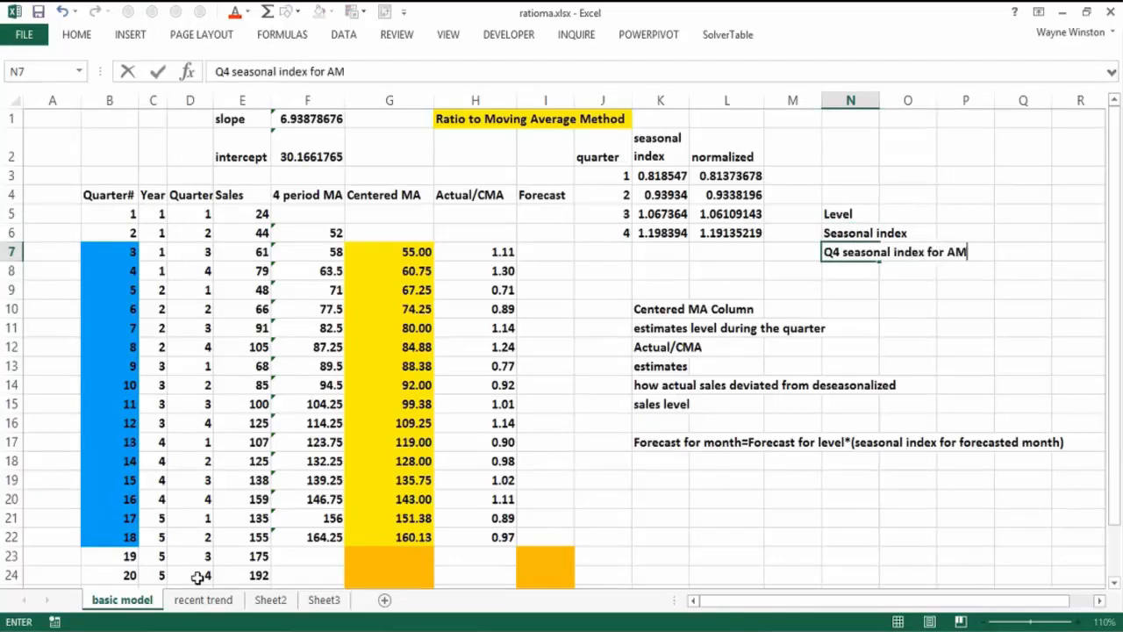
key(BackSpace)
key(BackSpace)
text(.33)
key(Return)
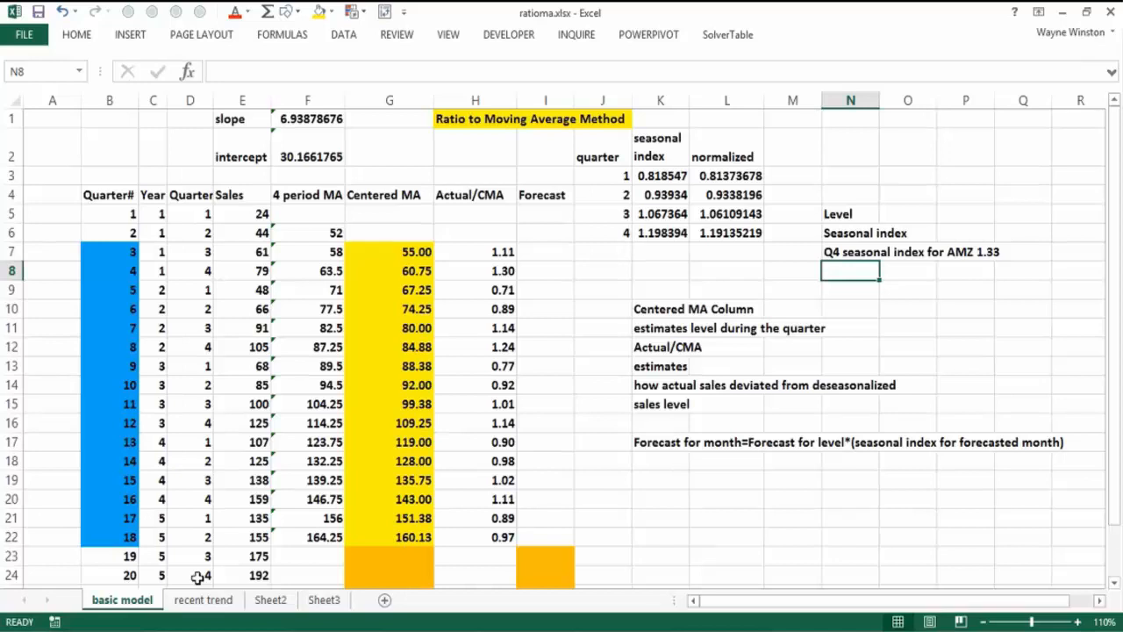
text(Trend)
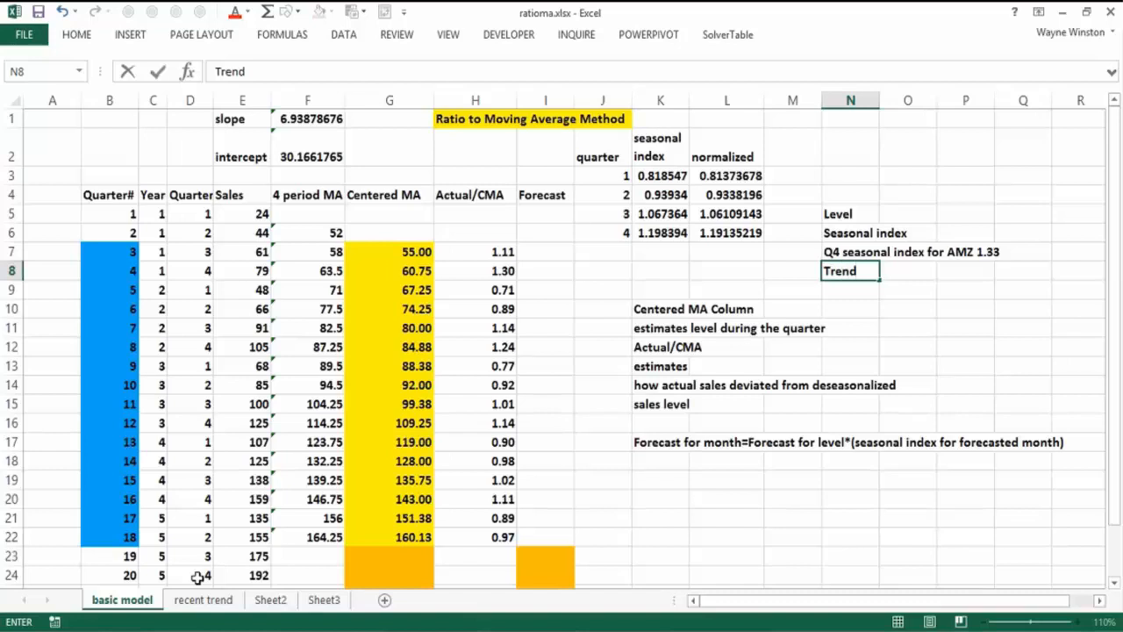
key(Return)
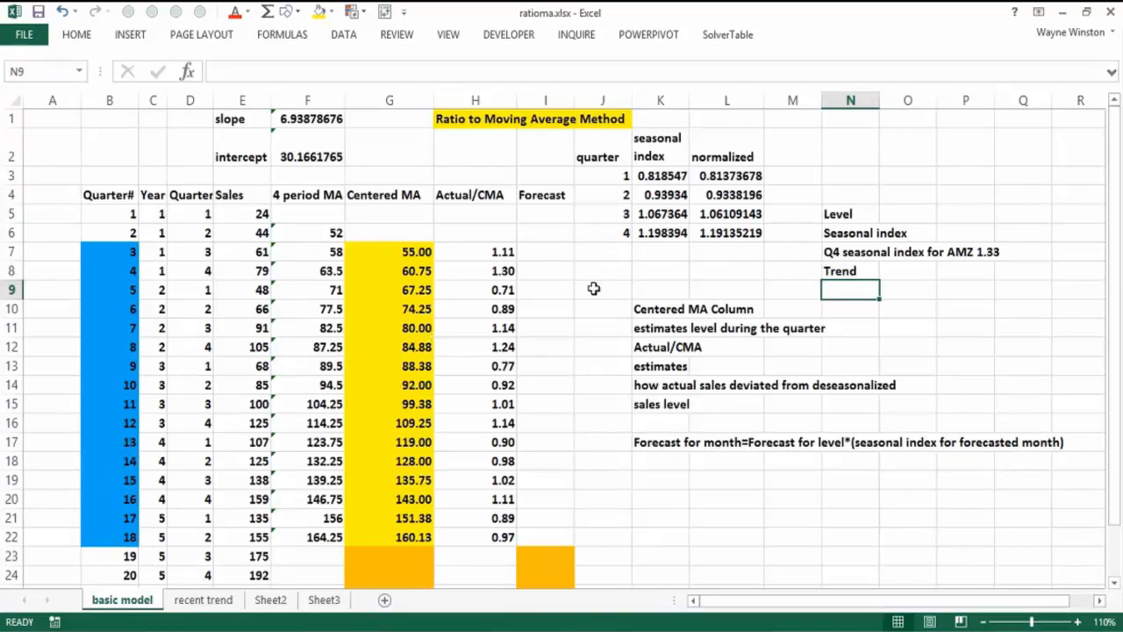
- Examine the 4 period MA formulas in cells F6 and F7, including the sales range that F6 averages
click(609, 253)
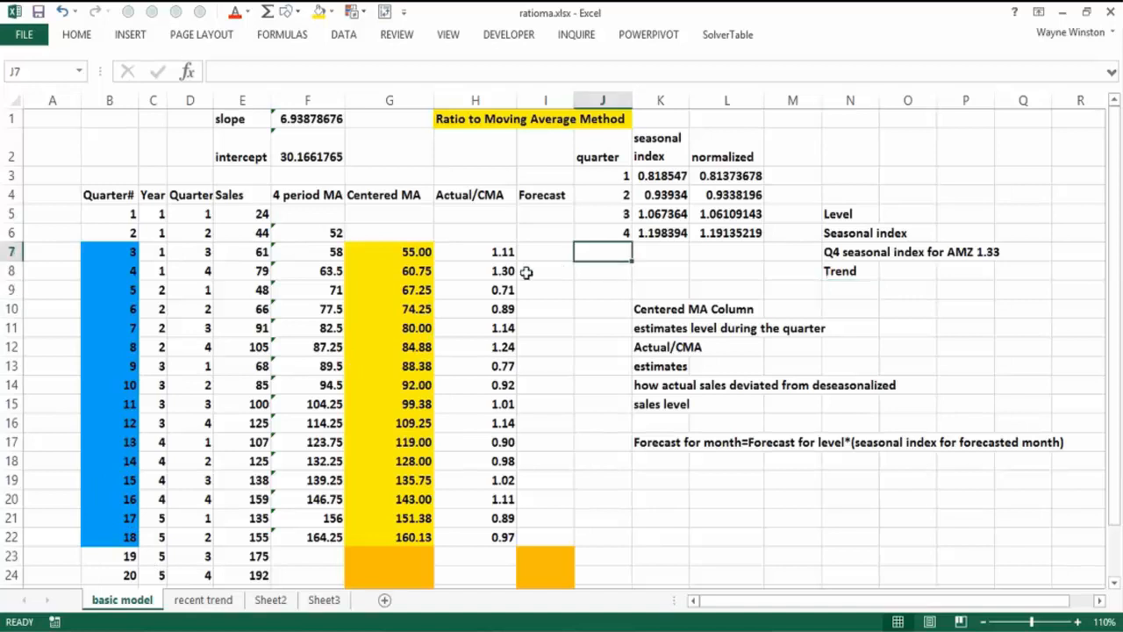
click(314, 232)
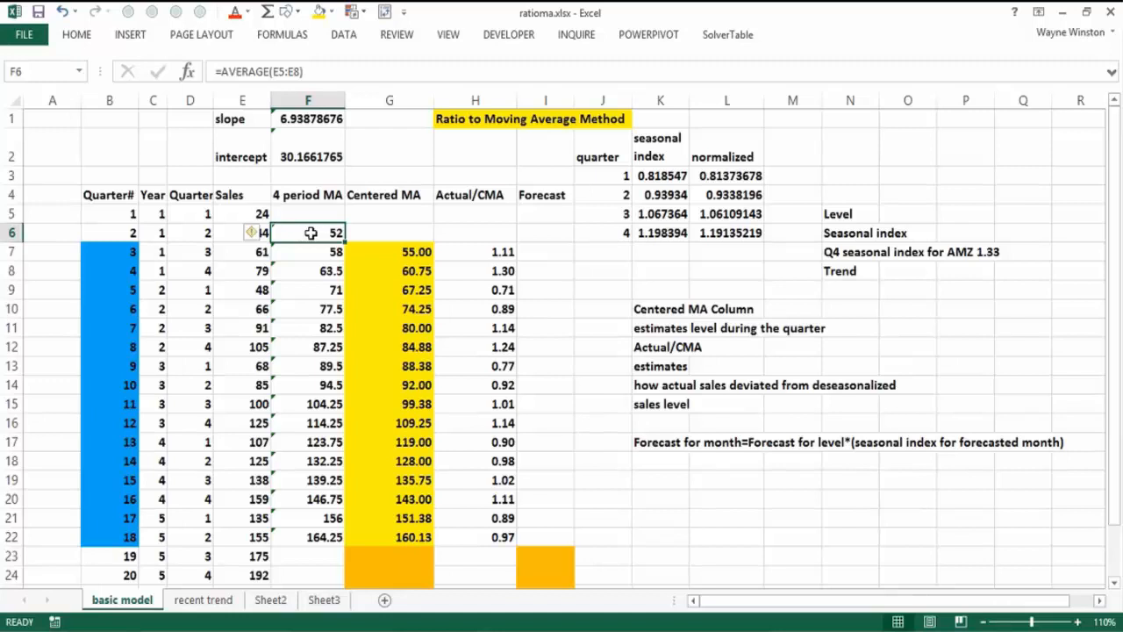
double_click(311, 233)
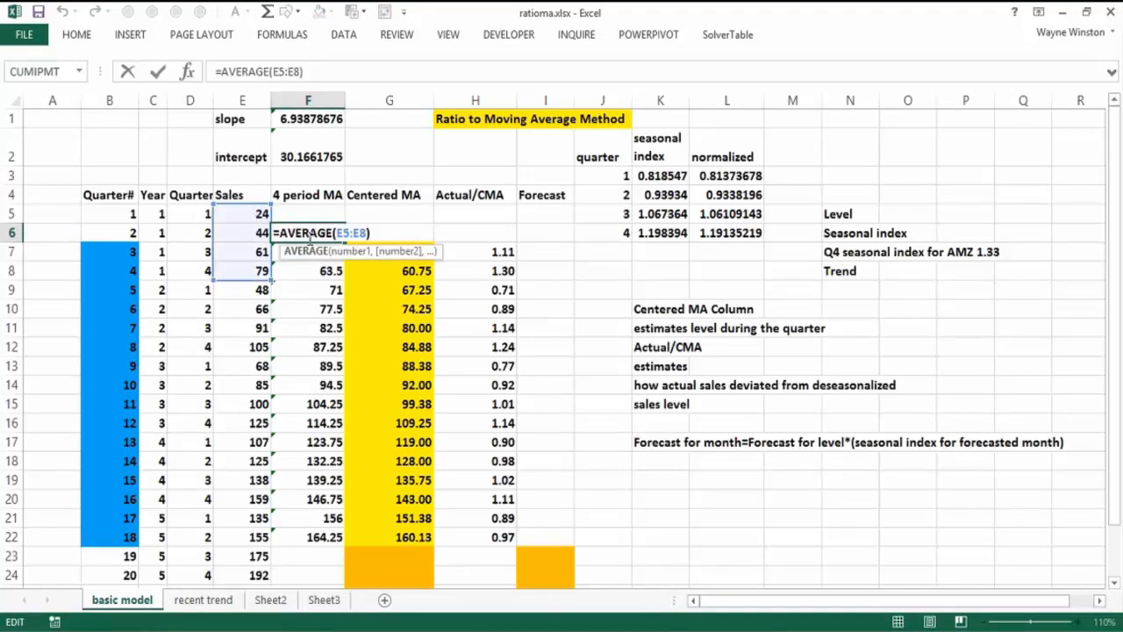
key(Return)
click(309, 235)
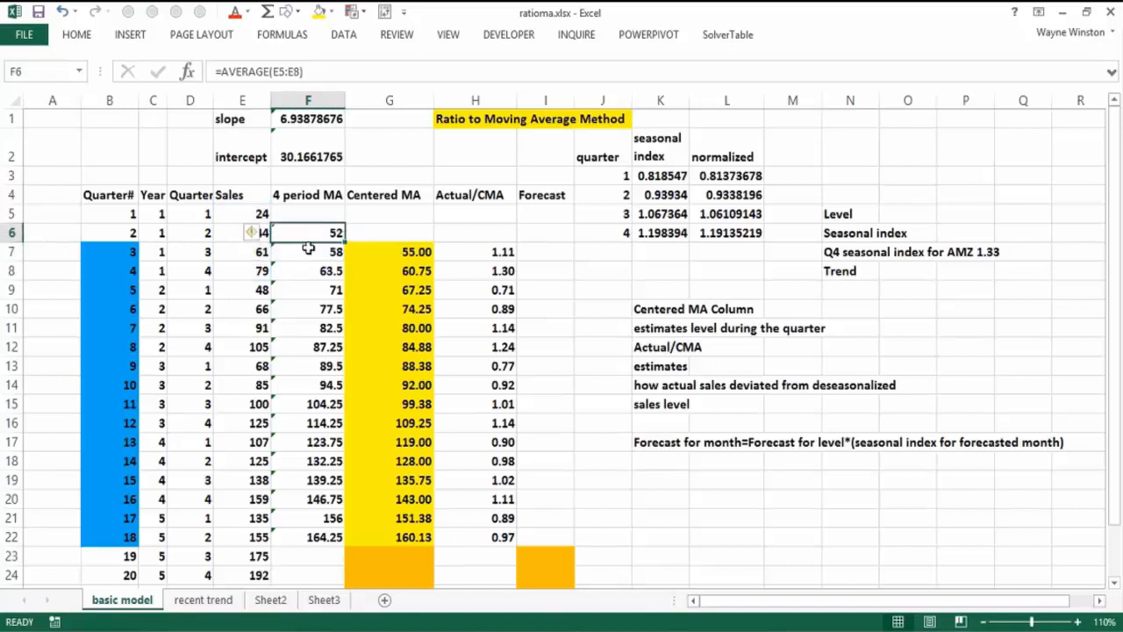
click(308, 251)
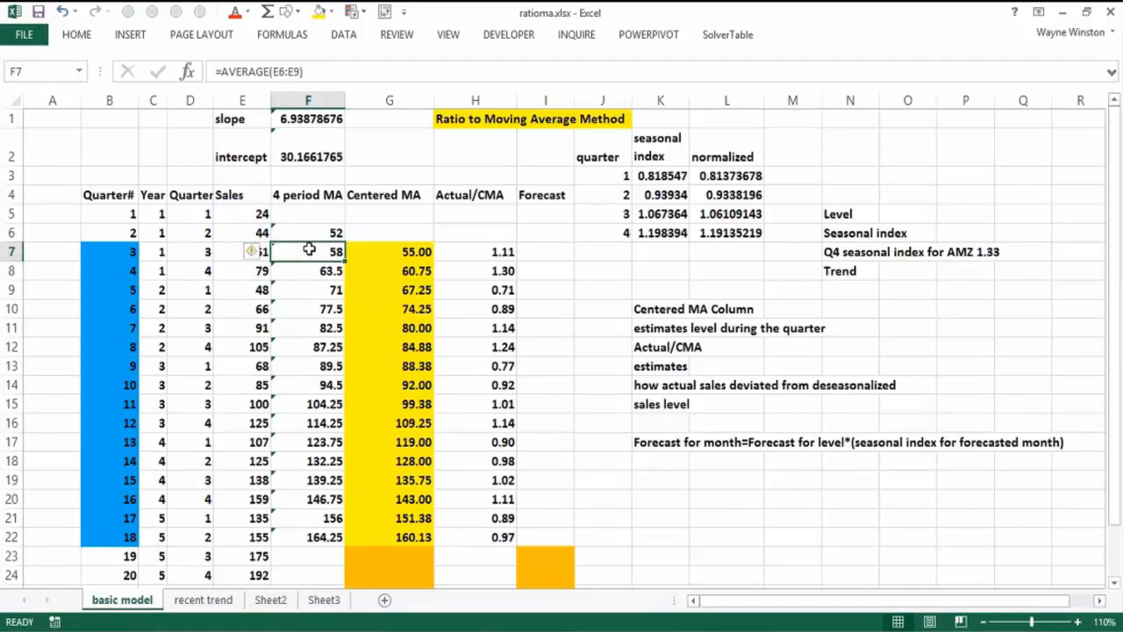
- Inspect the Centered MA formula in cell G7 and the cells it references, leaving the formula as it is
drag(398, 256, 396, 264)
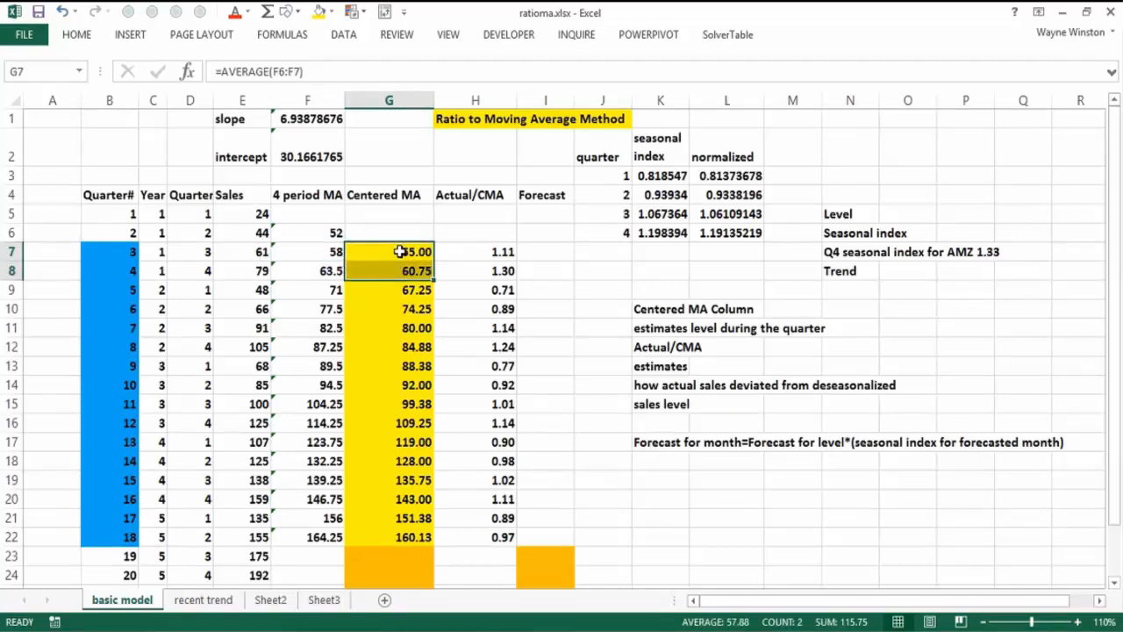
click(400, 247)
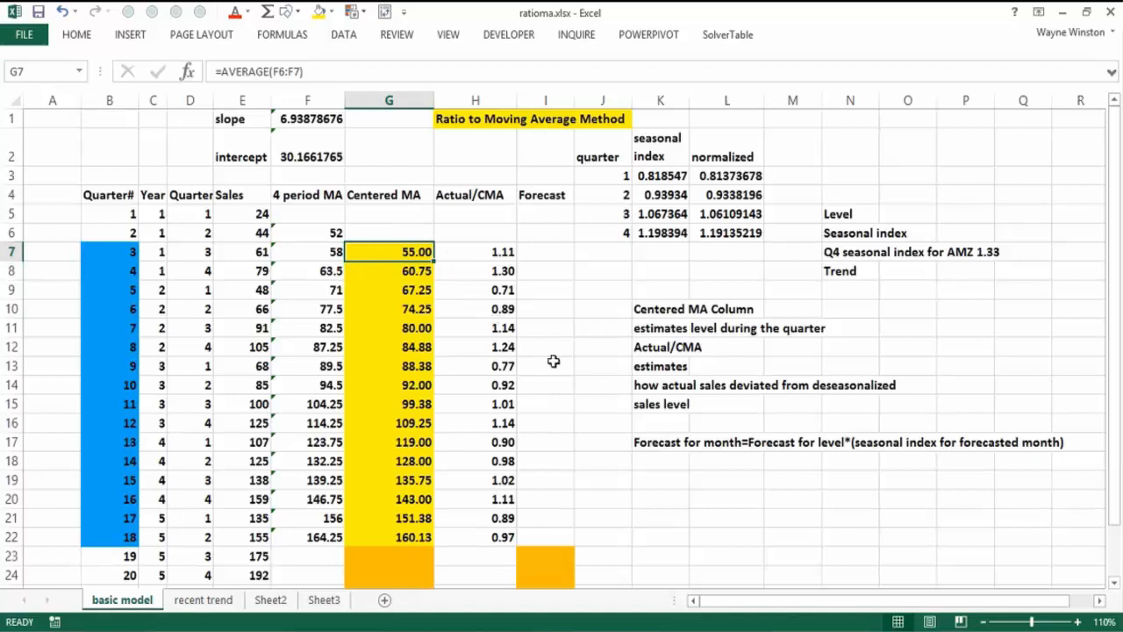
double_click(397, 253)
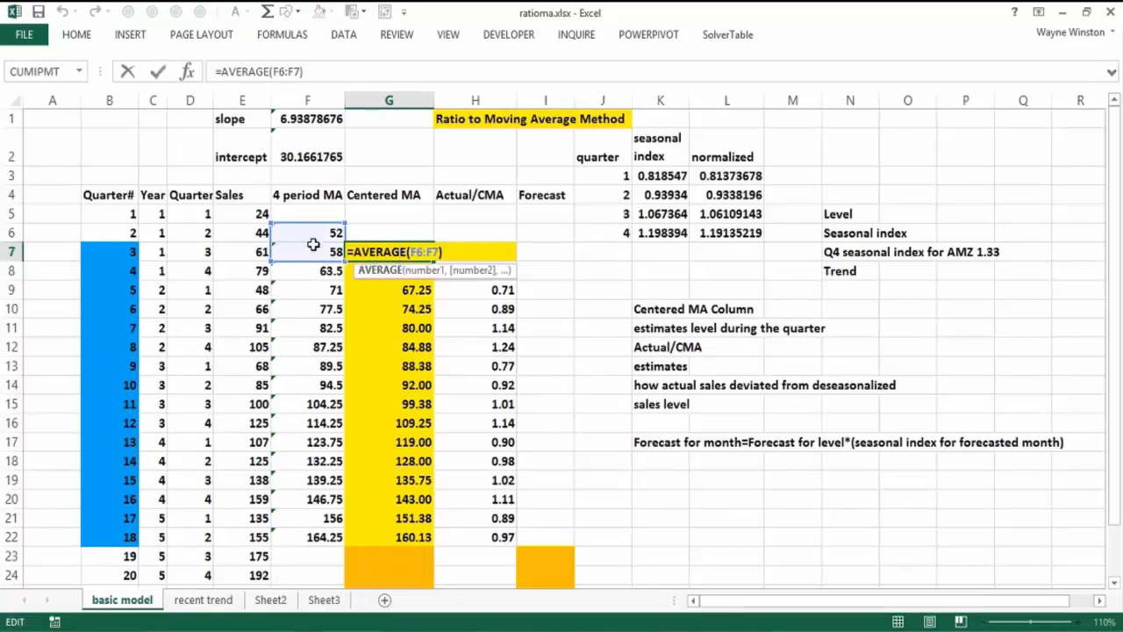
key(ctrl+Return)
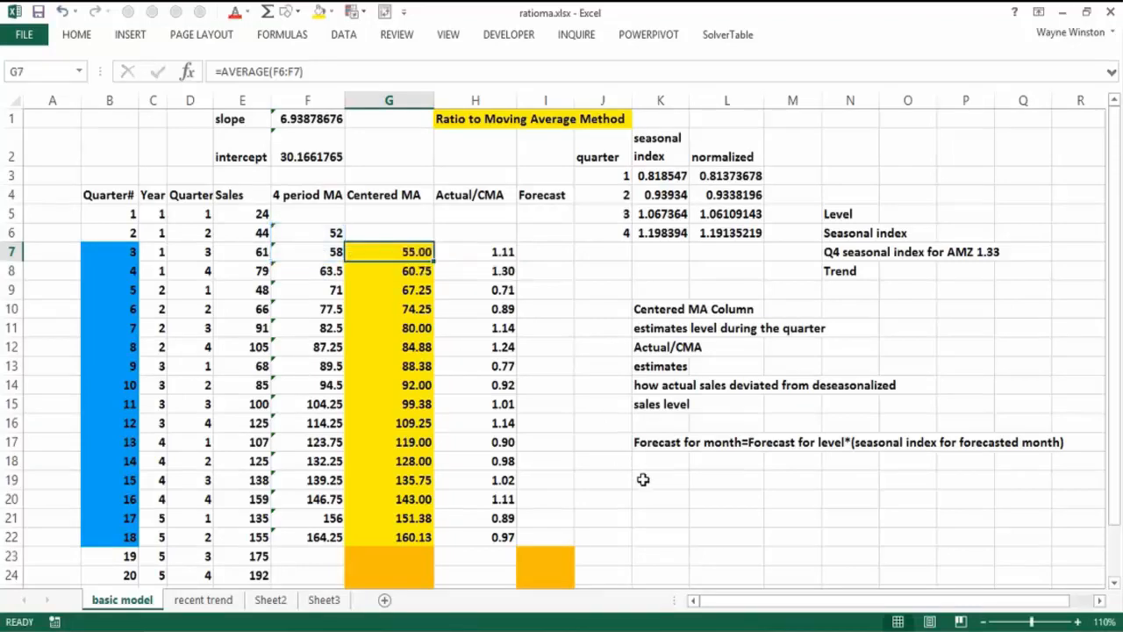
- Add the explanatory note "F6 averages quarters 1-4" in cell K19, below the forecast formula text
click(645, 481)
text(F6 a)
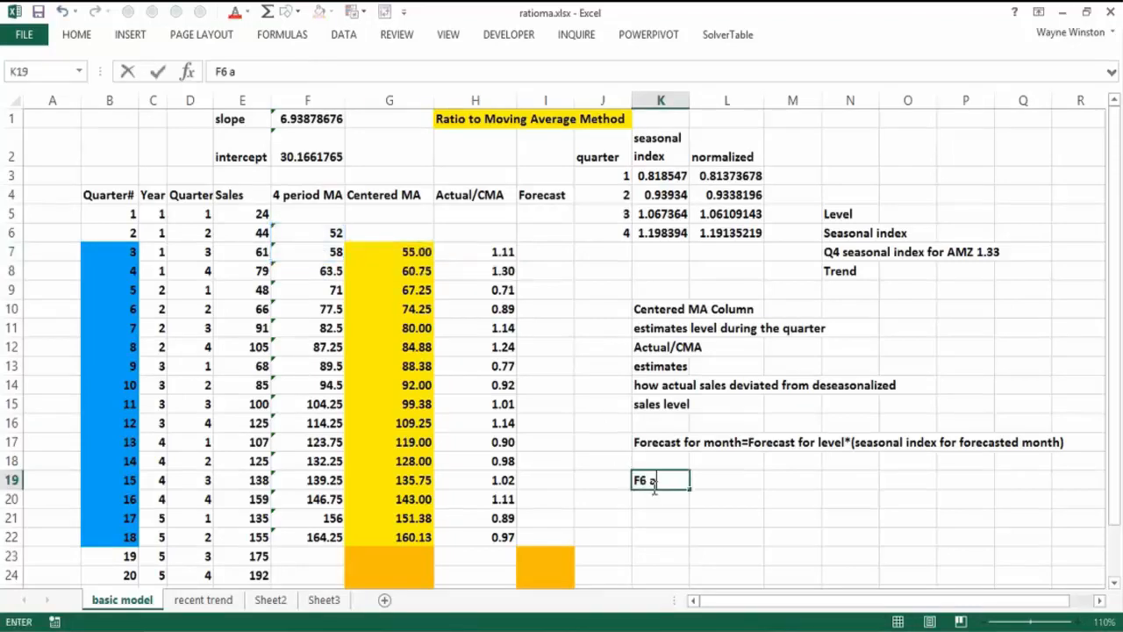
text(verages quart)
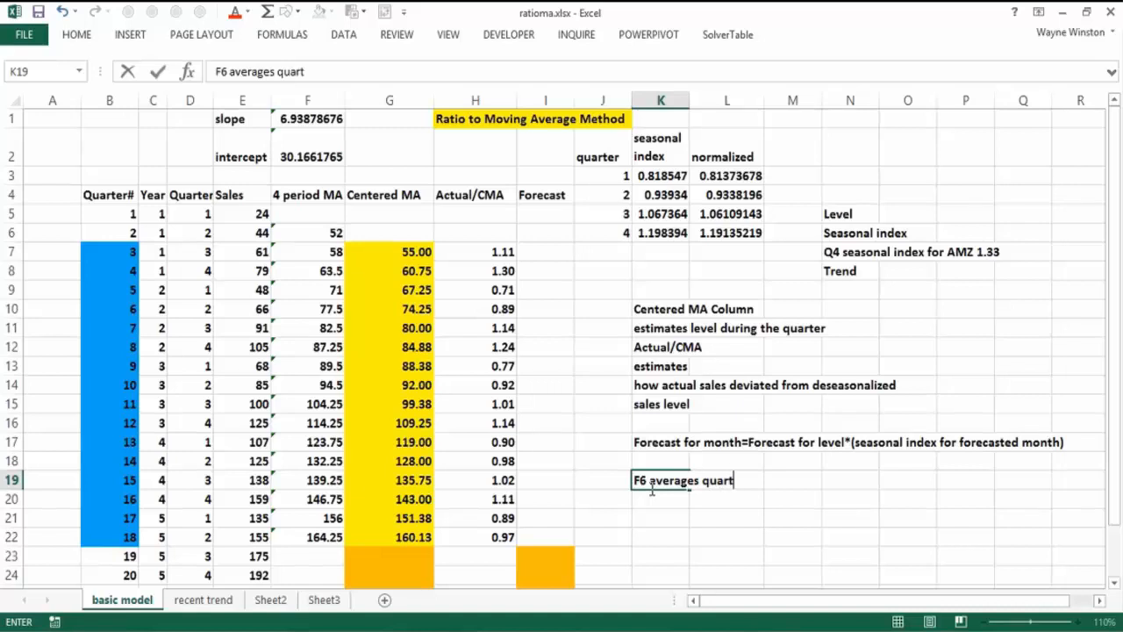
text(ers 1-4)
key(Return)
- Add the note "F7 averages quarters 2-5" in cell K20, checking the sales range in F7's formula
text(F6)
key(BackSpace)
key(BackSpace)
text(7)
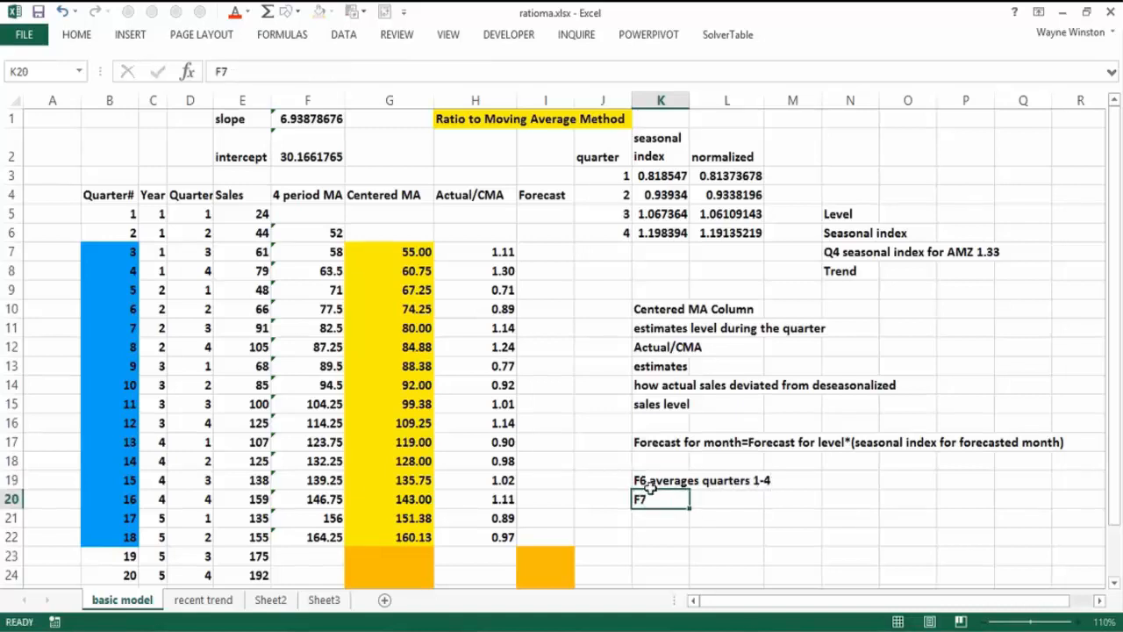
key(Return)
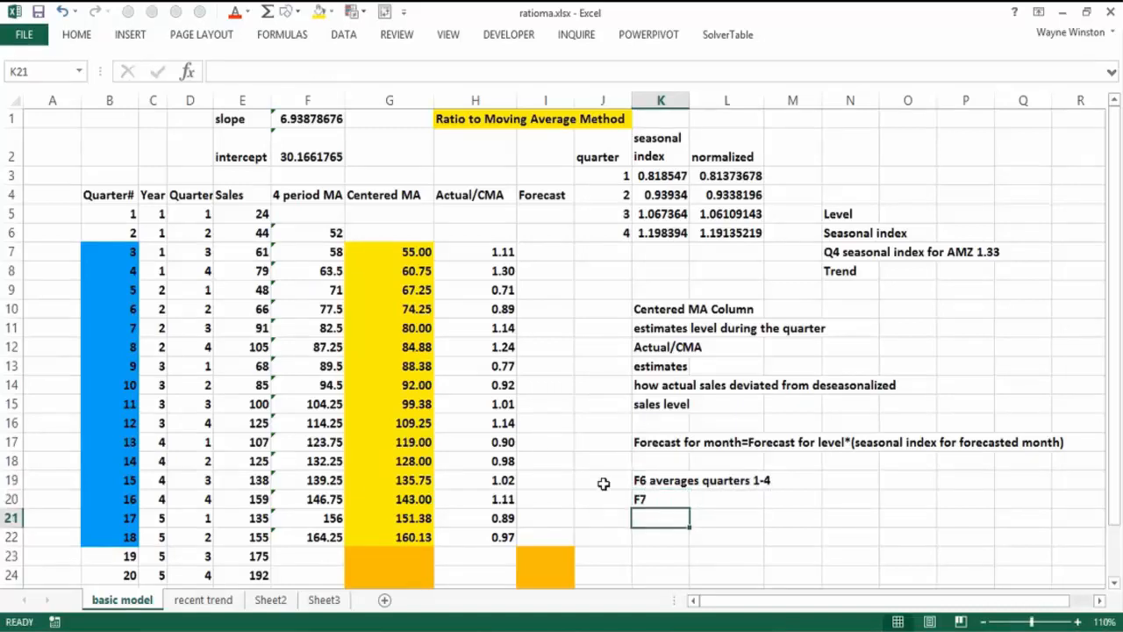
click(306, 254)
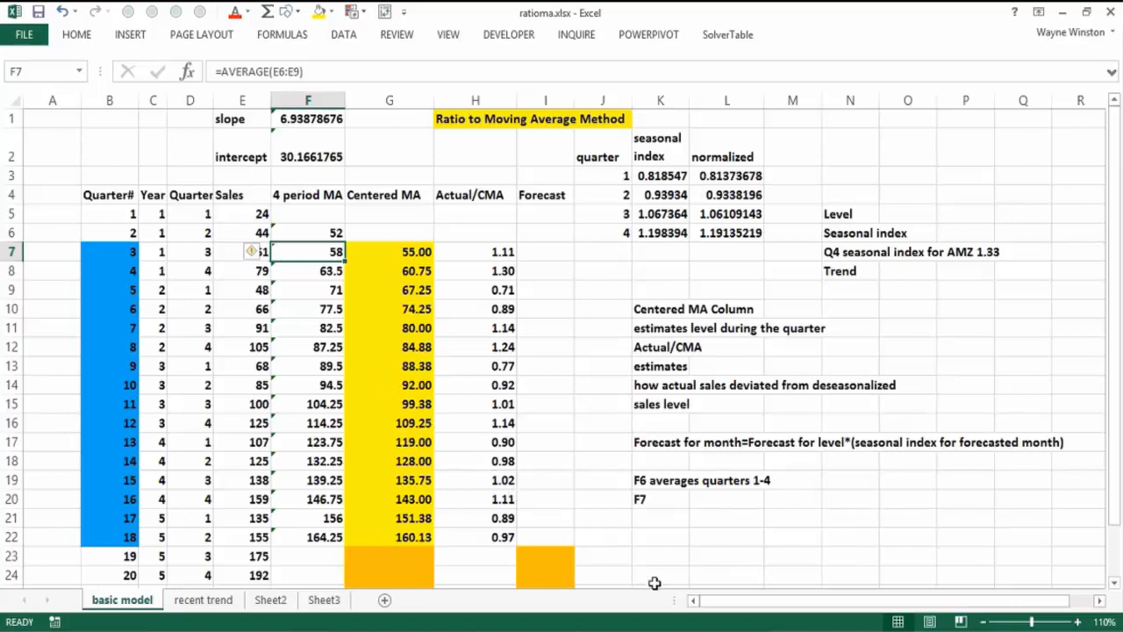
click(648, 499)
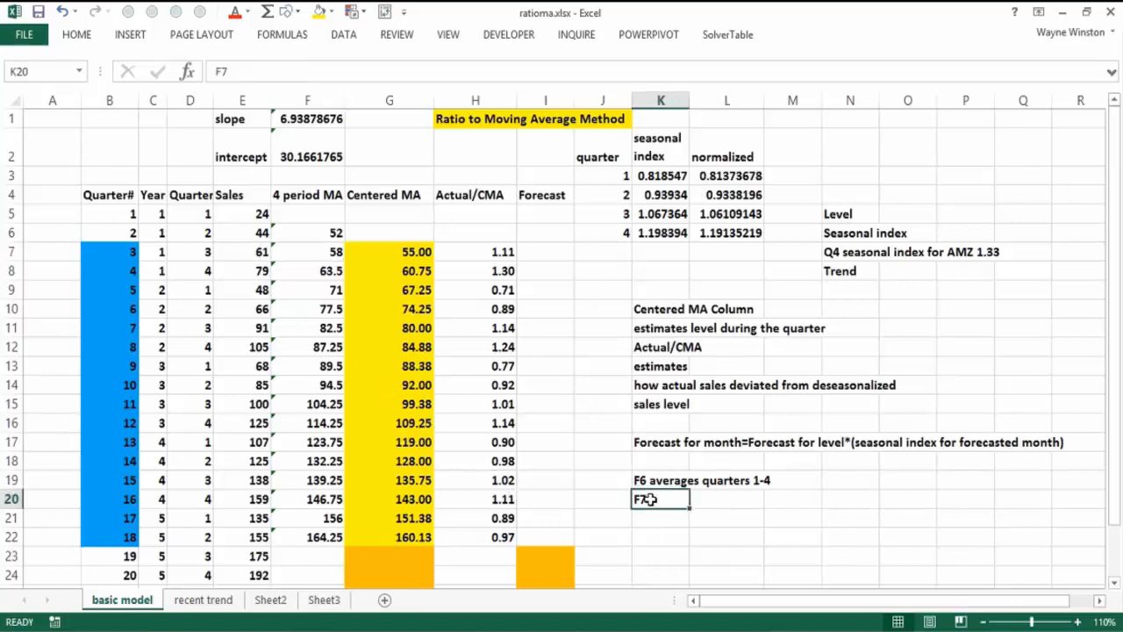
key(F2)
text(avera)
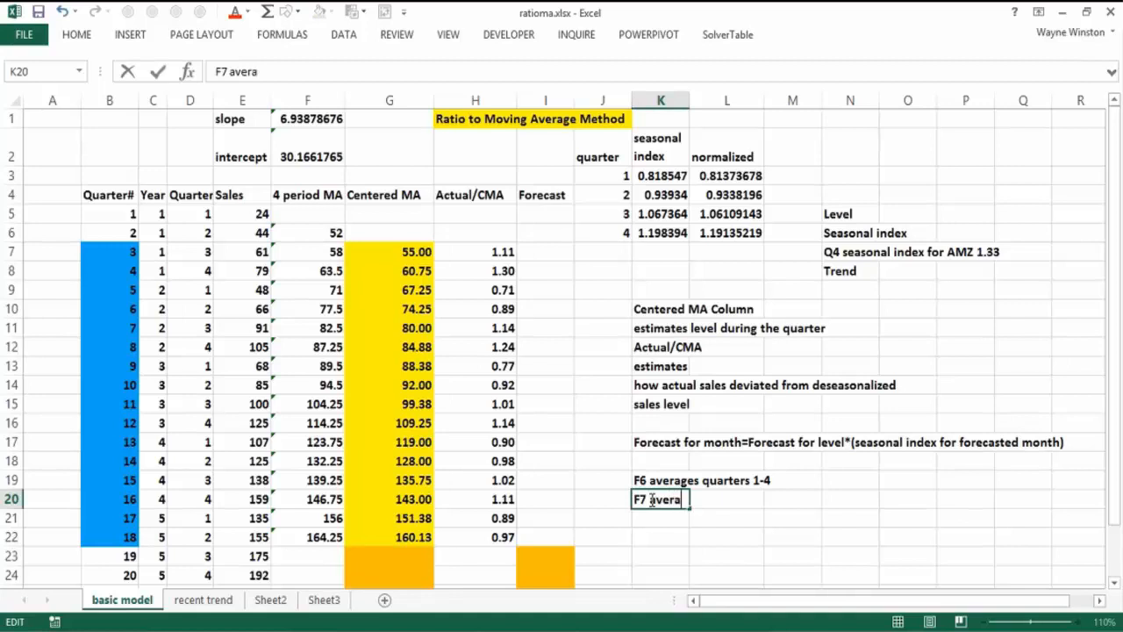
text(g)
key(BackSpace)
text(ges quarters 2-5)
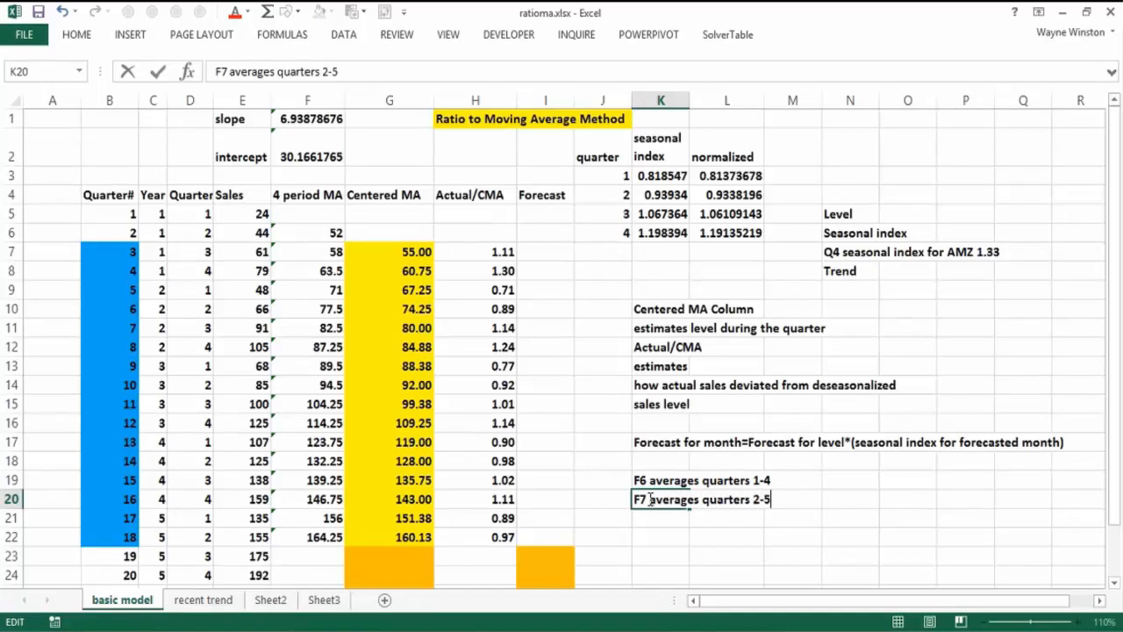
key(Return)
- Enter the midpoint quarters 2.5 in cell N19 and 3.5 in cell N20, beside the F6 and F7 notes
click(658, 480)
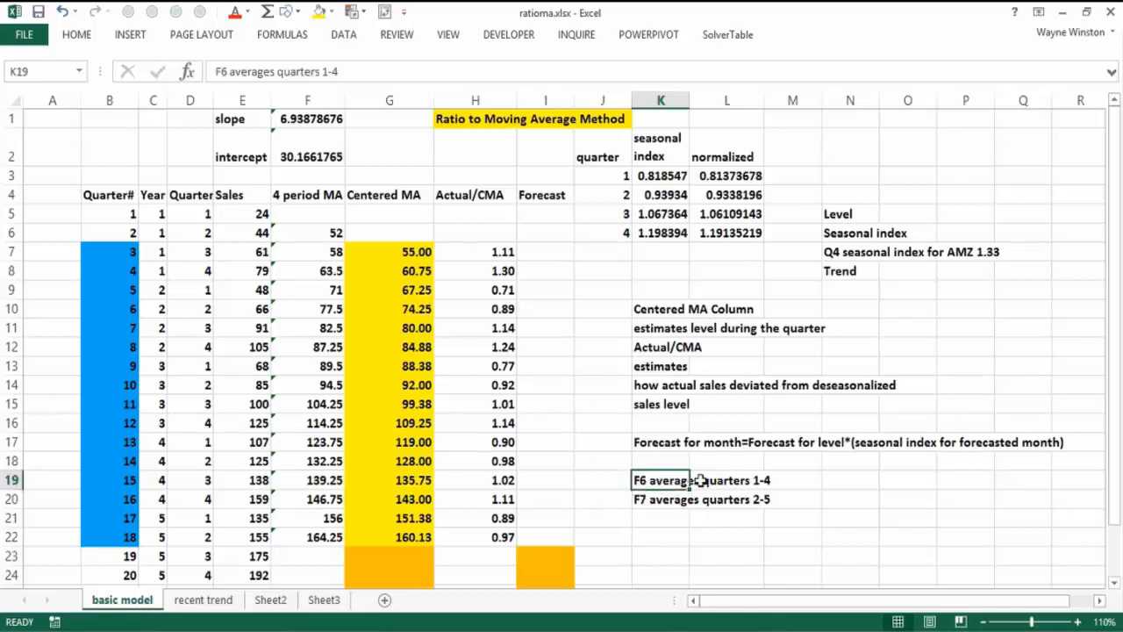
click(831, 481)
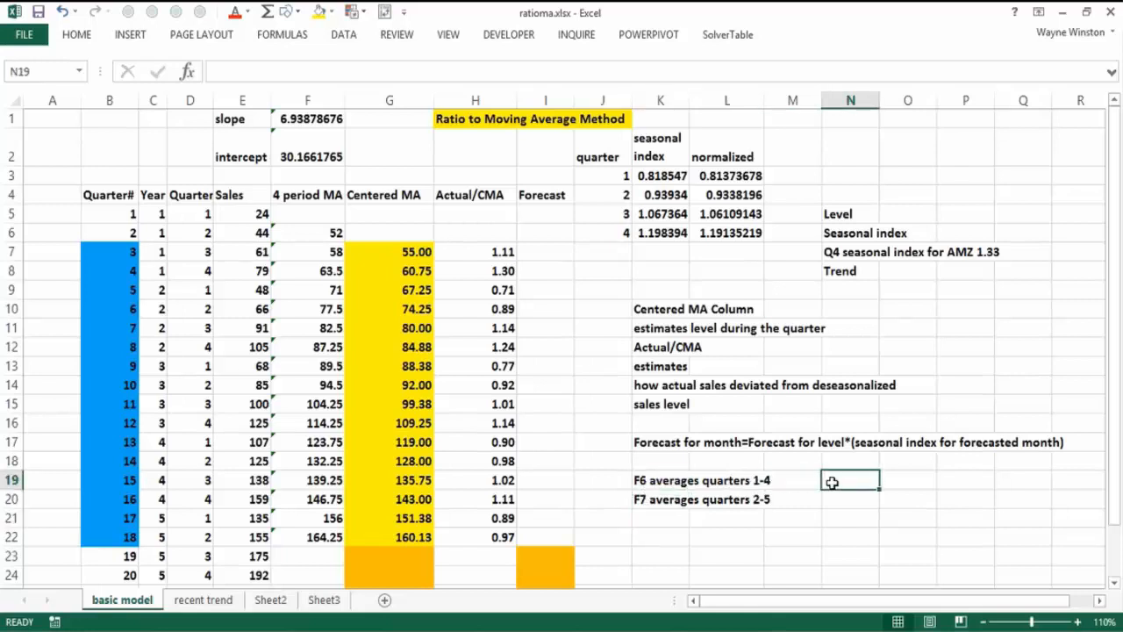
text(2.5)
key(Return)
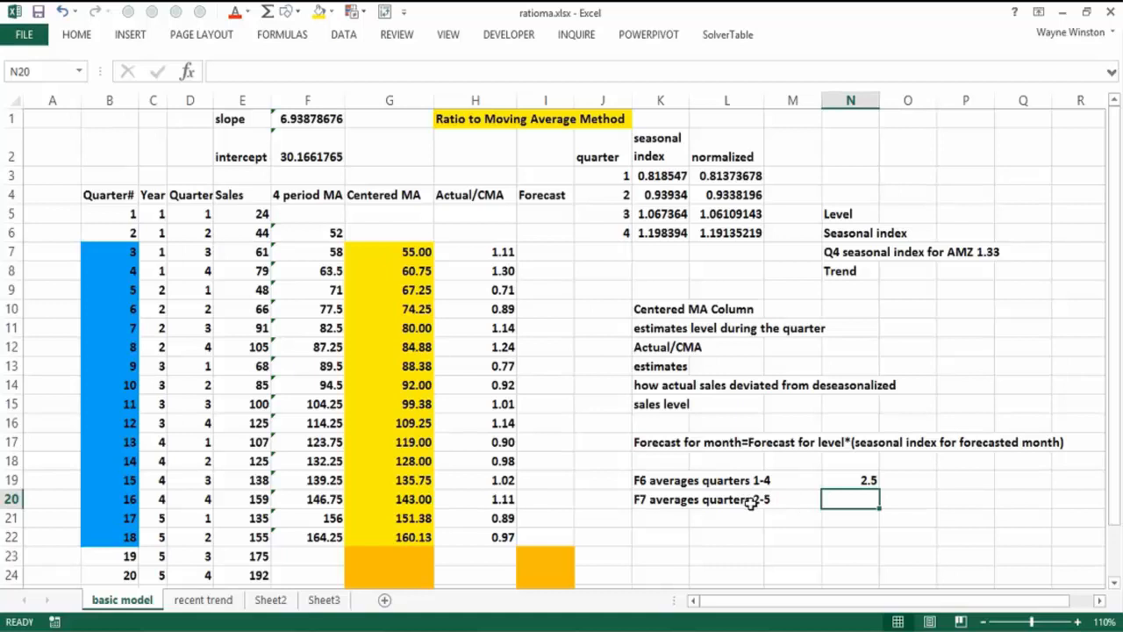
text(3.5)
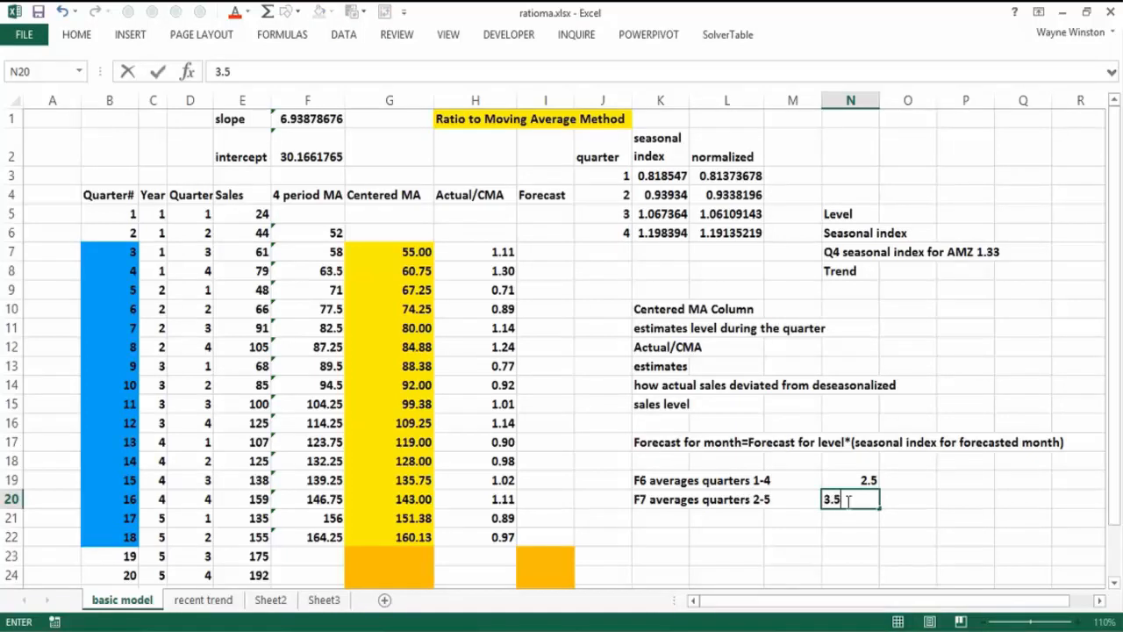
key(Return)
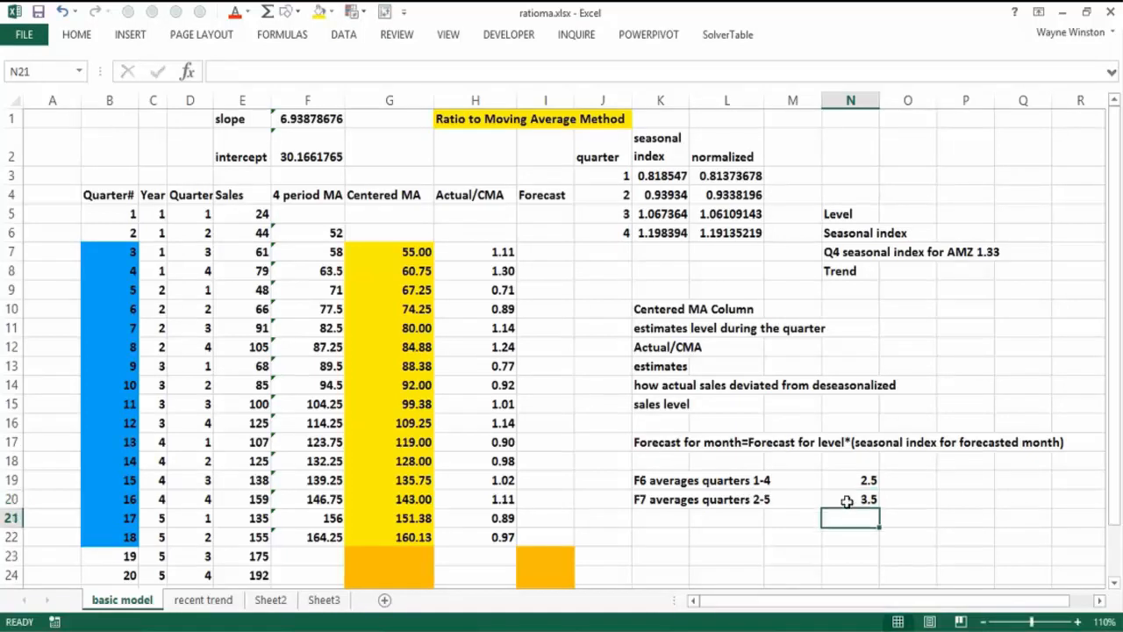
click(849, 499)
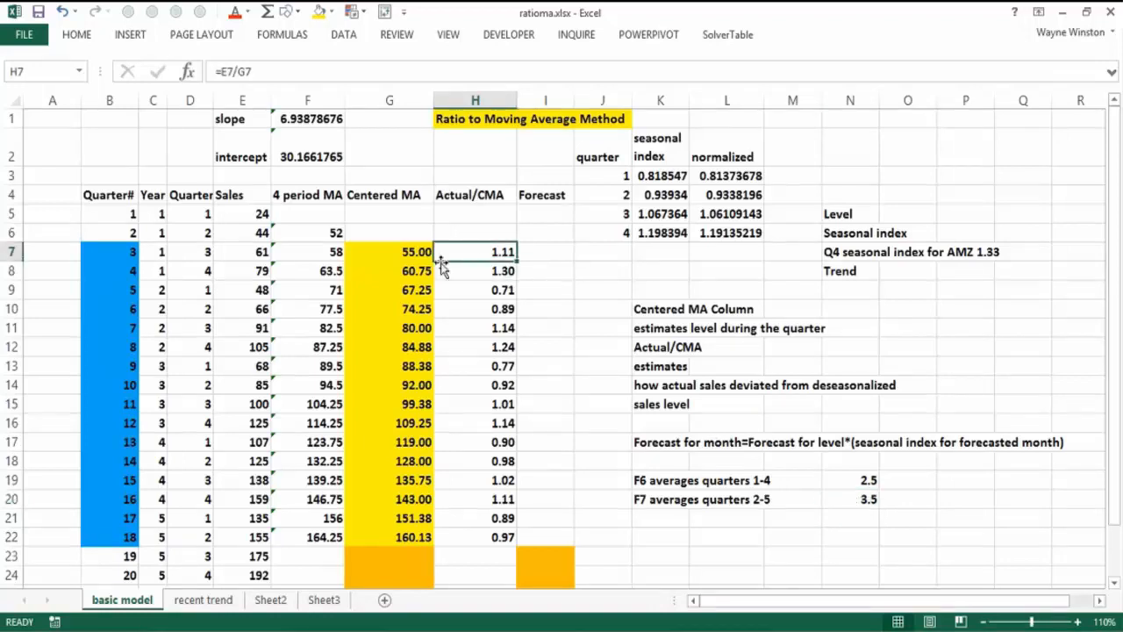
- Check the Centered MA formulas in G8 and G7, and enter "Averaeg F6 and F7 esitmates where level" in cell K21
click(403, 265)
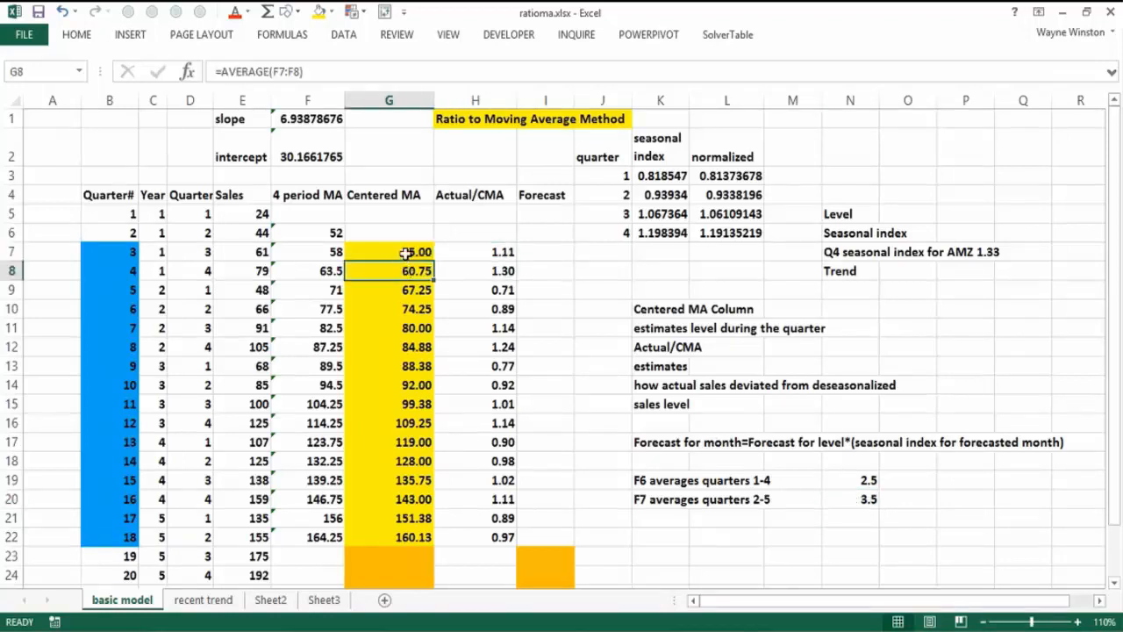
click(406, 251)
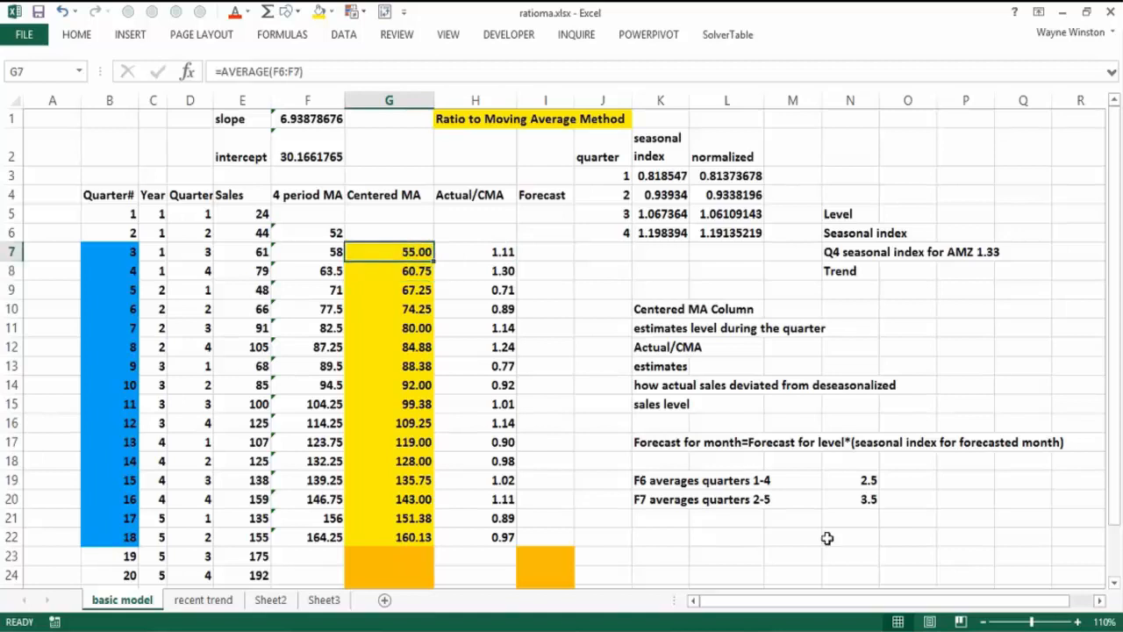
click(652, 516)
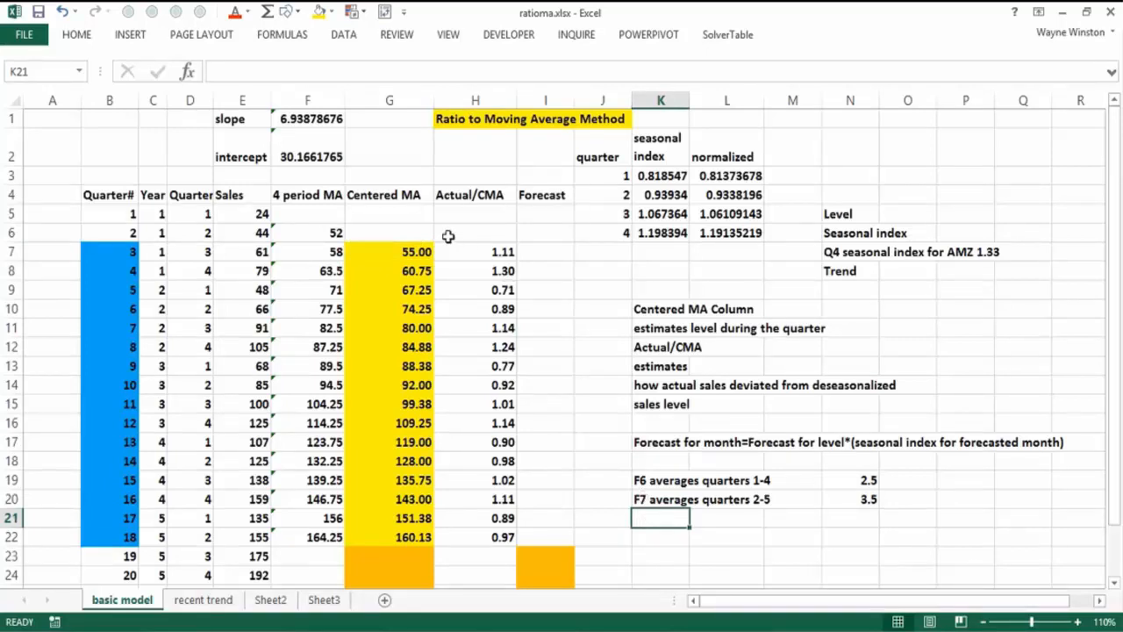
text(Av)
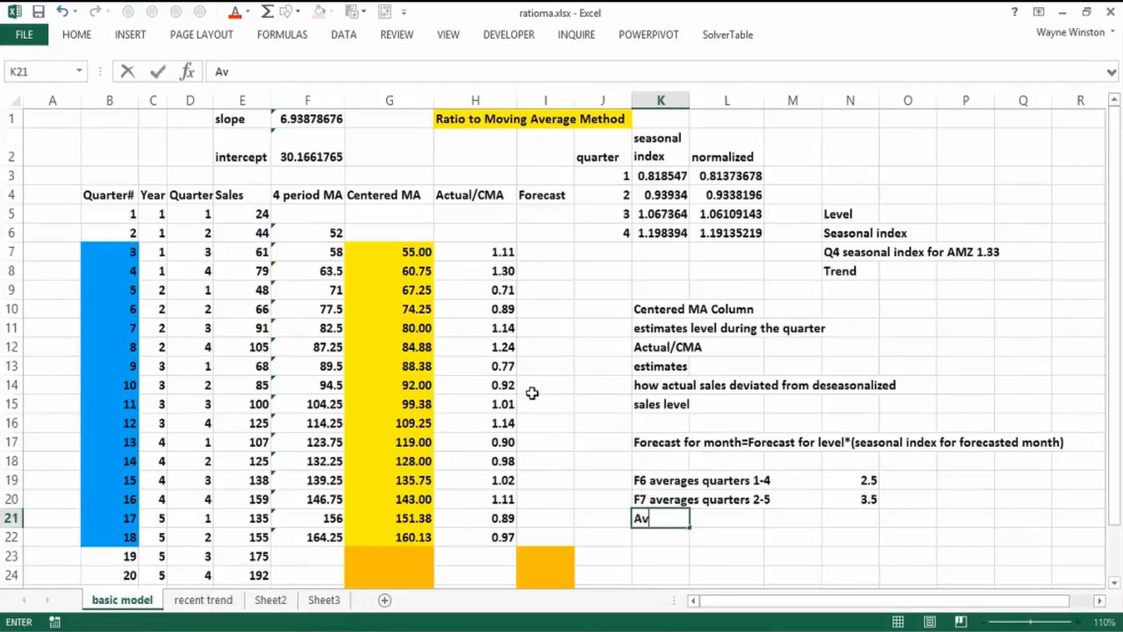
text(eraeg F6 )
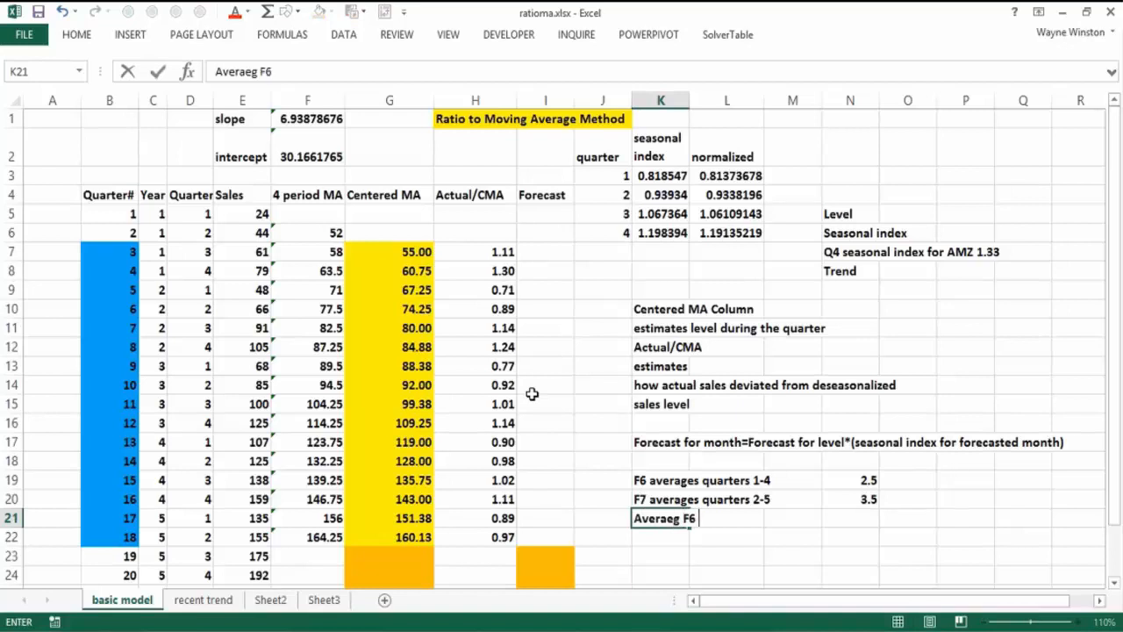
text(and F7 esitmates w)
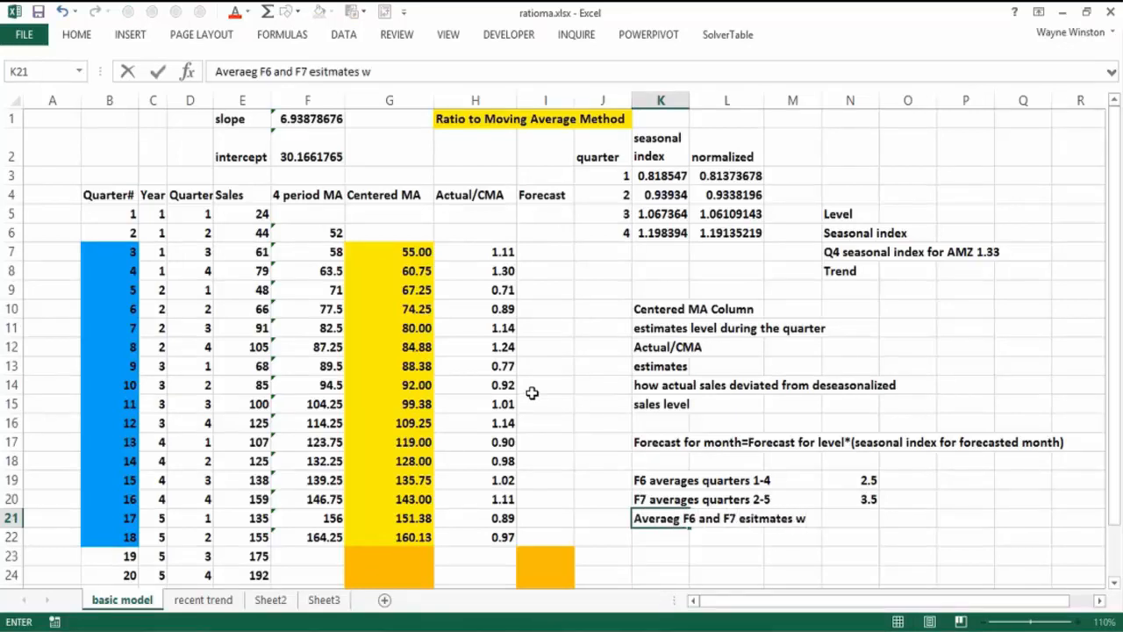
text(here level)
key(ctrl+Return)
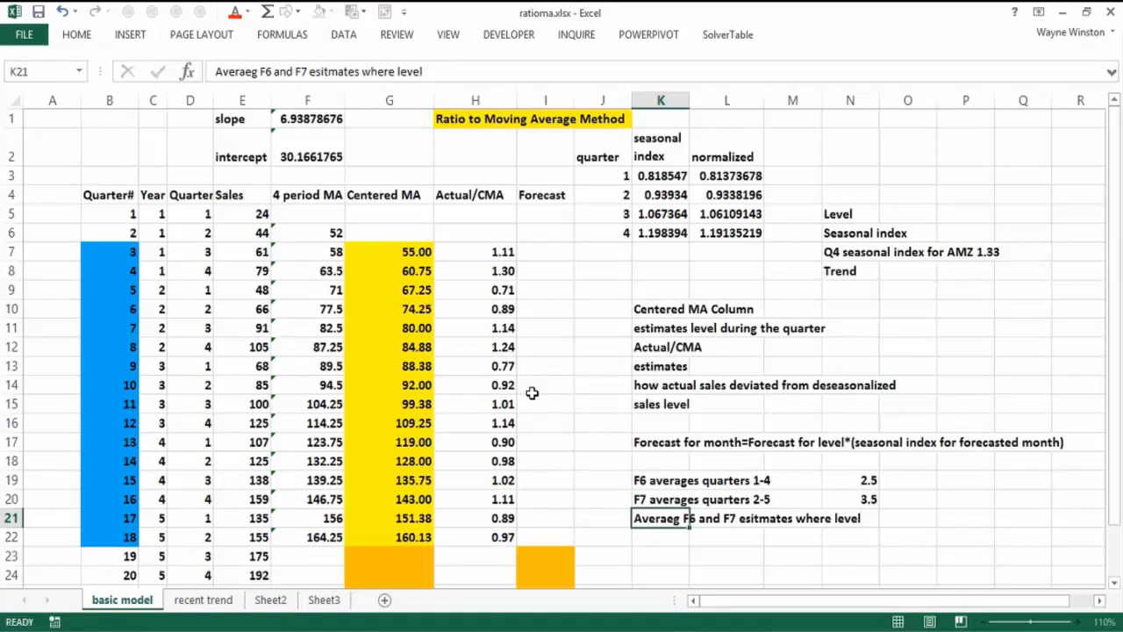
- Continue the note in cell K22 with "of sales is for quarter 3"
key(Down)
text(of sales)
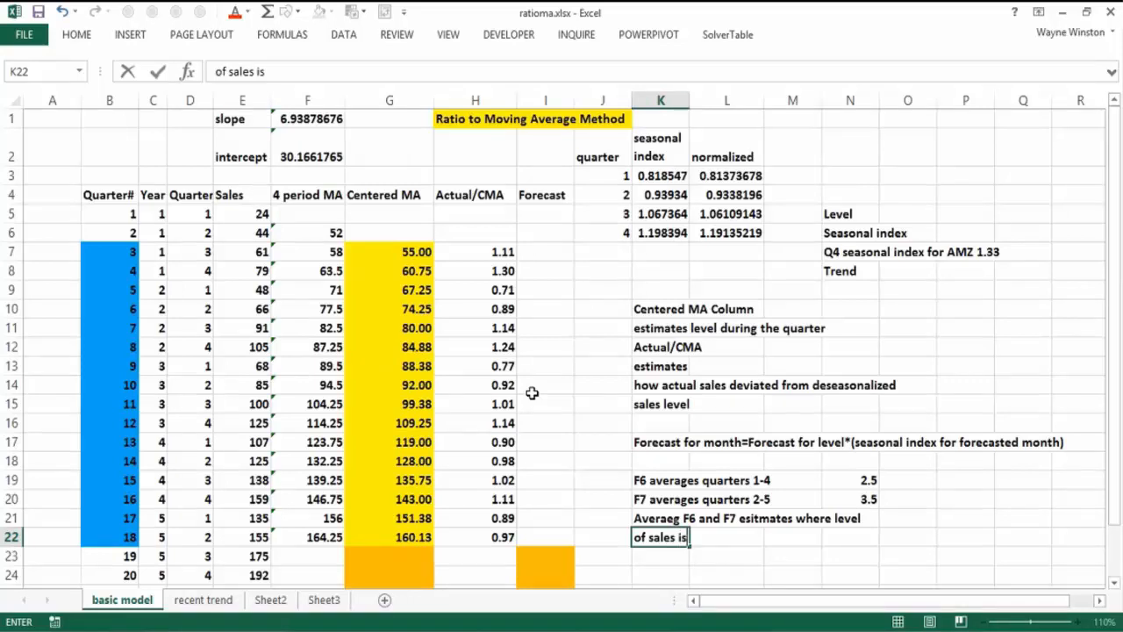
text(for quarter 3)
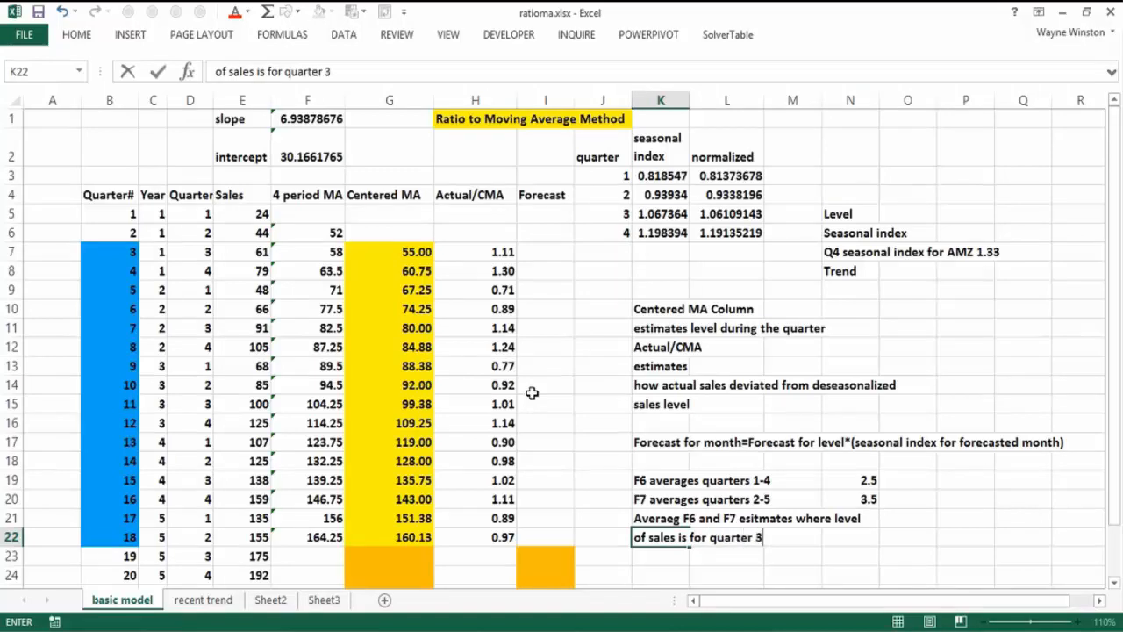
key(Return)
- Examine how the Centered MA column is calculated, comparing G7 with quarter number 3 and the 4 period MA in F7
click(399, 273)
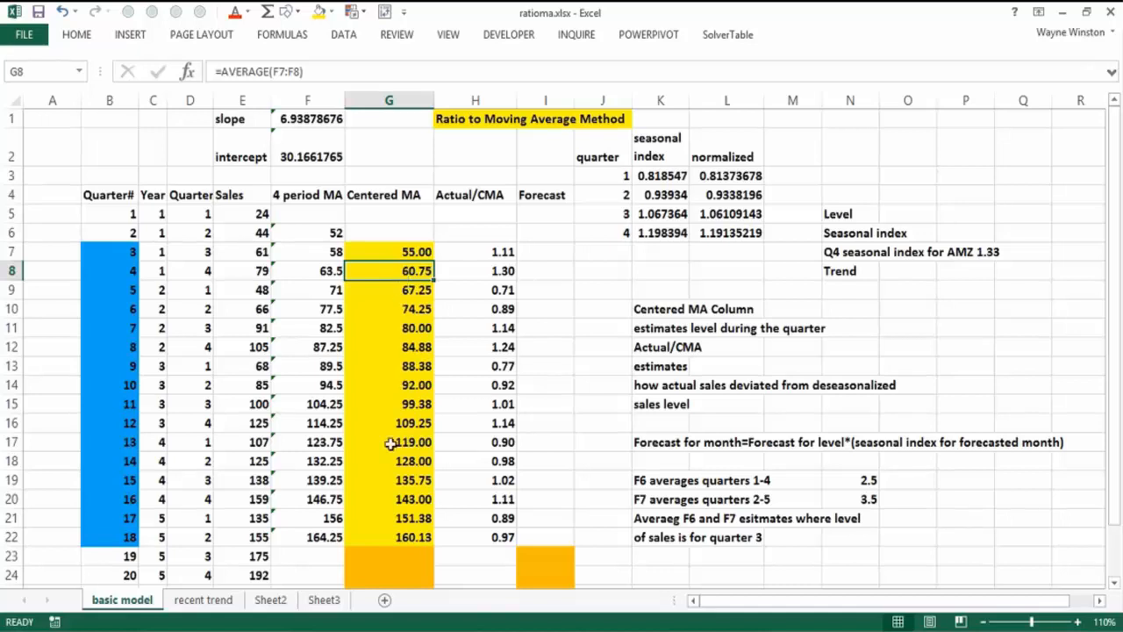
click(389, 528)
click(408, 253)
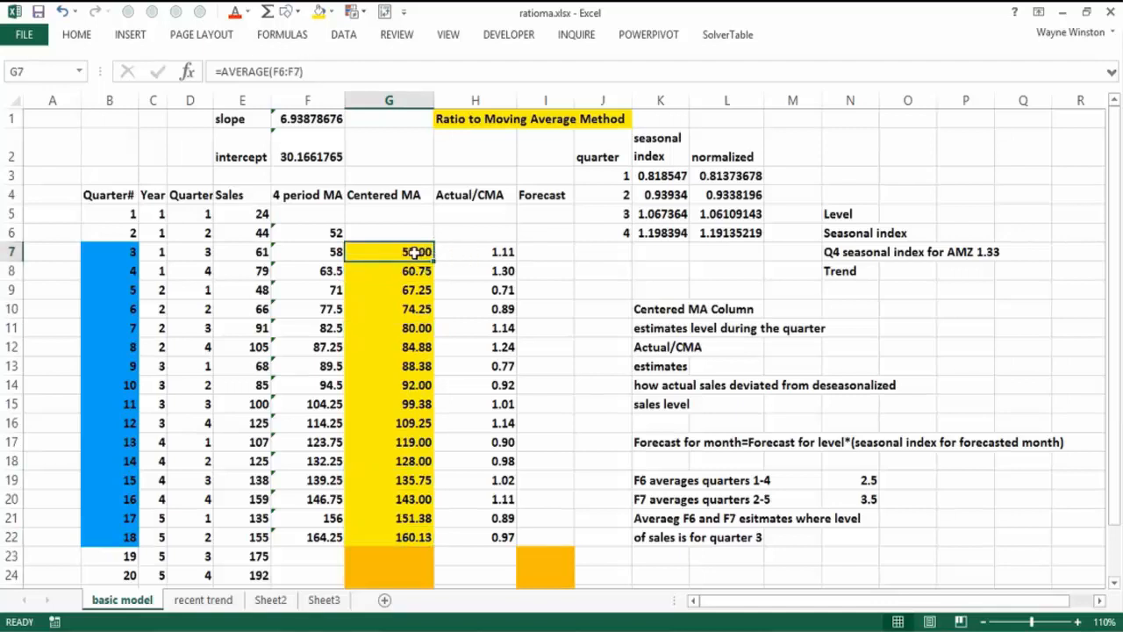
click(110, 253)
click(384, 252)
click(316, 252)
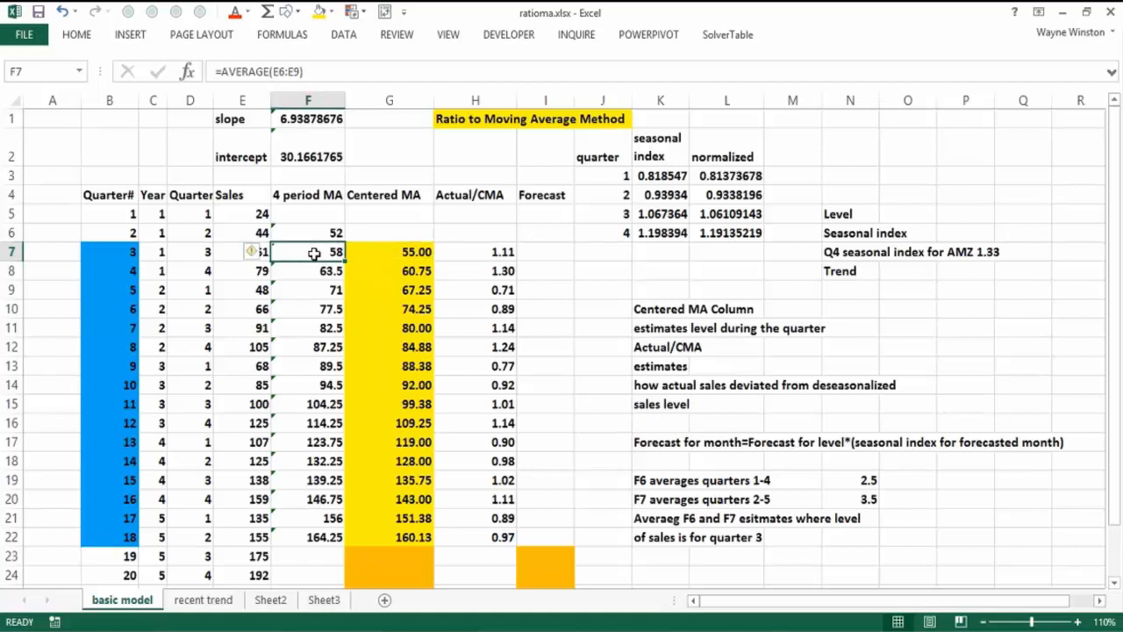
click(370, 251)
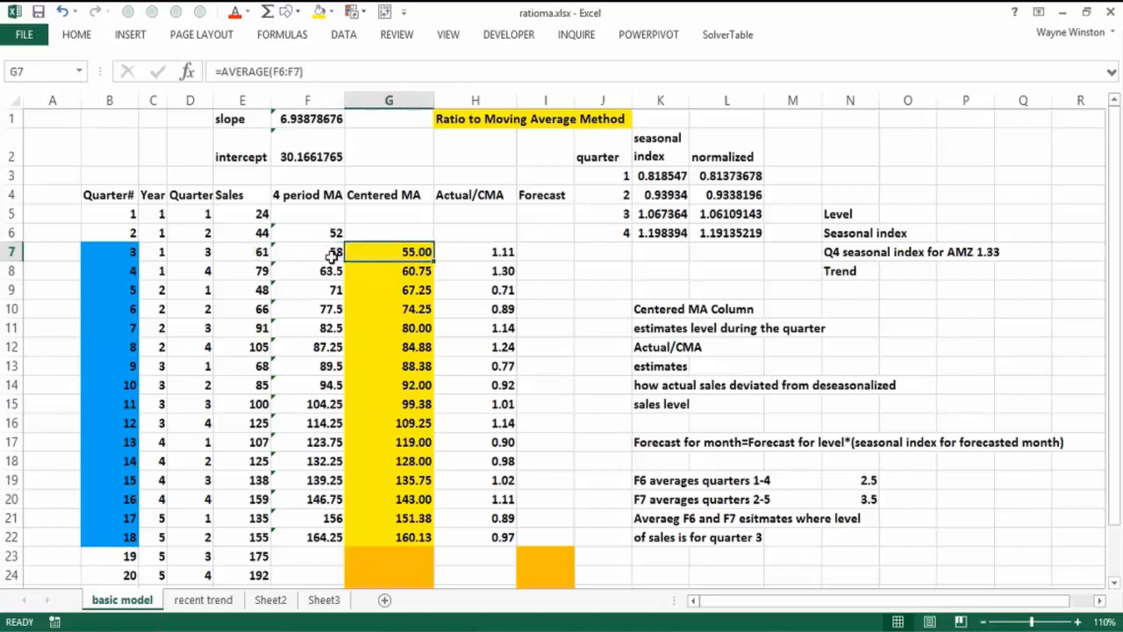
click(334, 256)
click(371, 255)
- Examine the Actual/CMA formula in H7 together with the sales in E7 and the Centered MA in G7
click(481, 251)
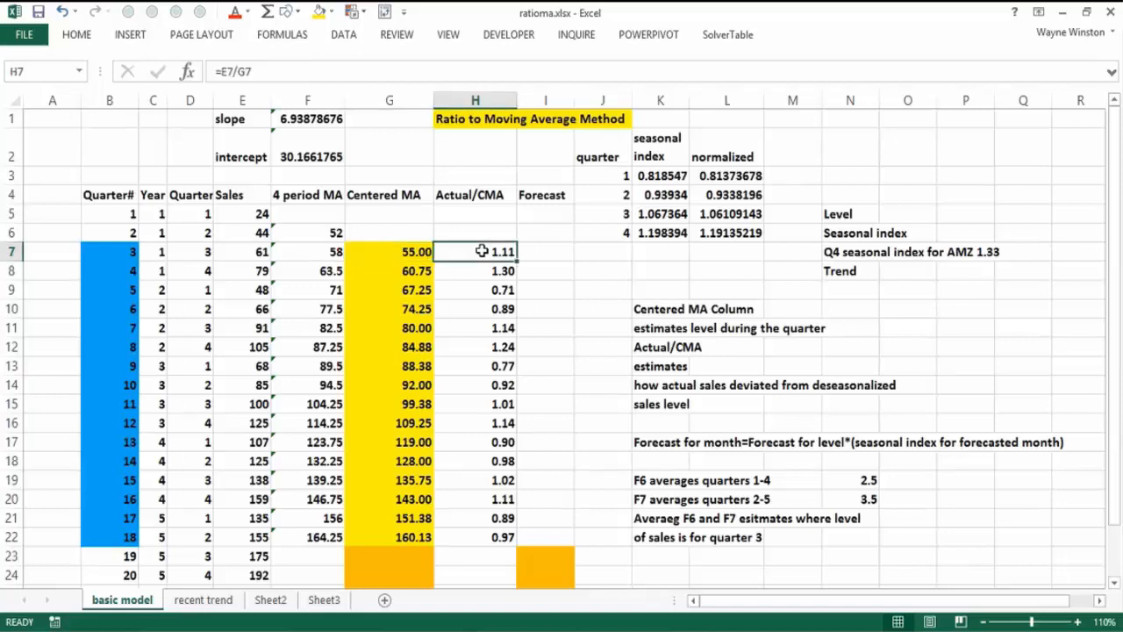
click(261, 253)
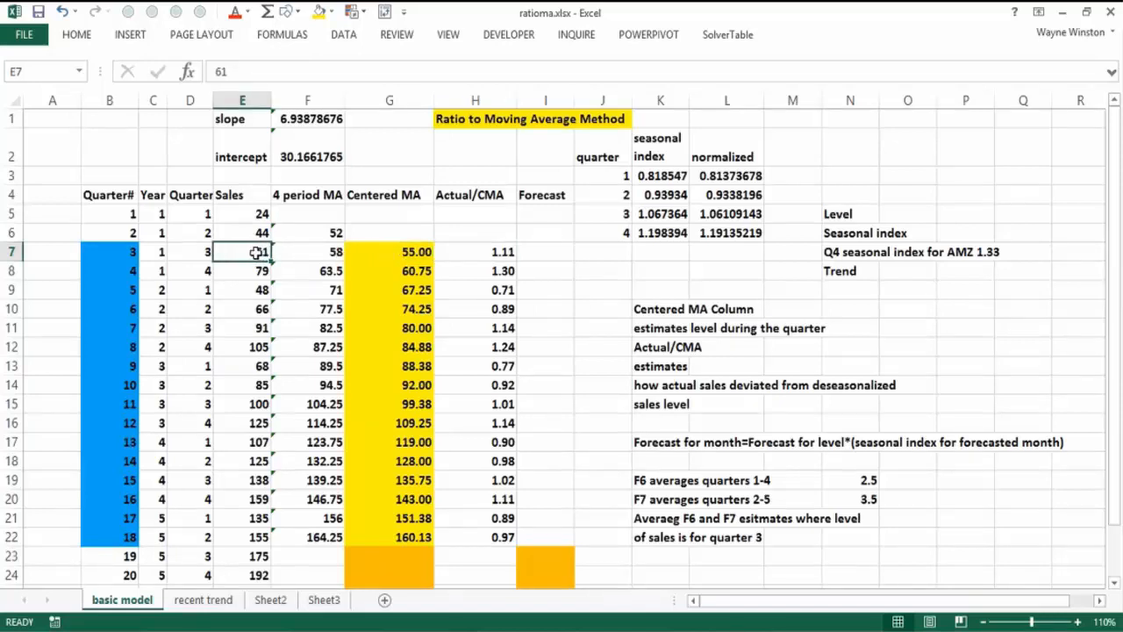
click(386, 252)
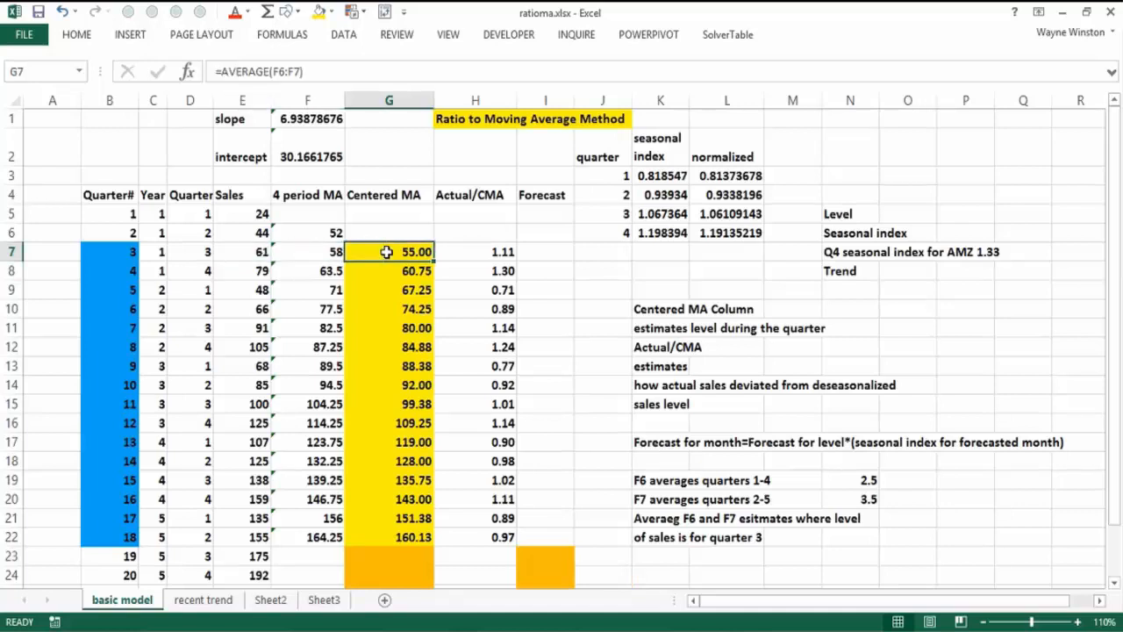
click(244, 254)
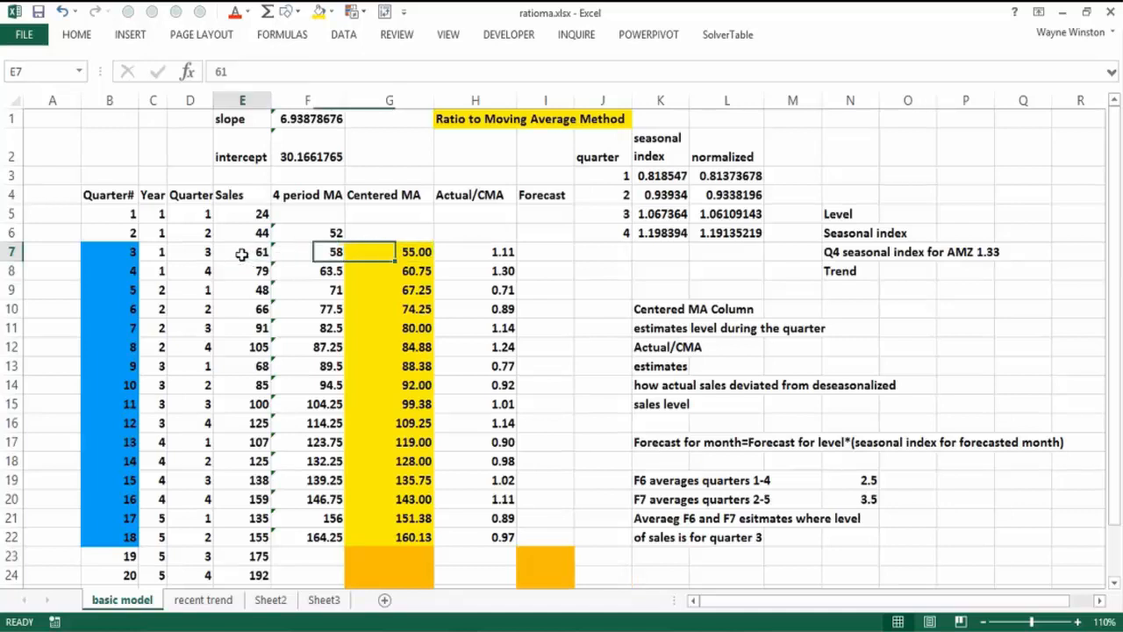
click(395, 253)
click(484, 251)
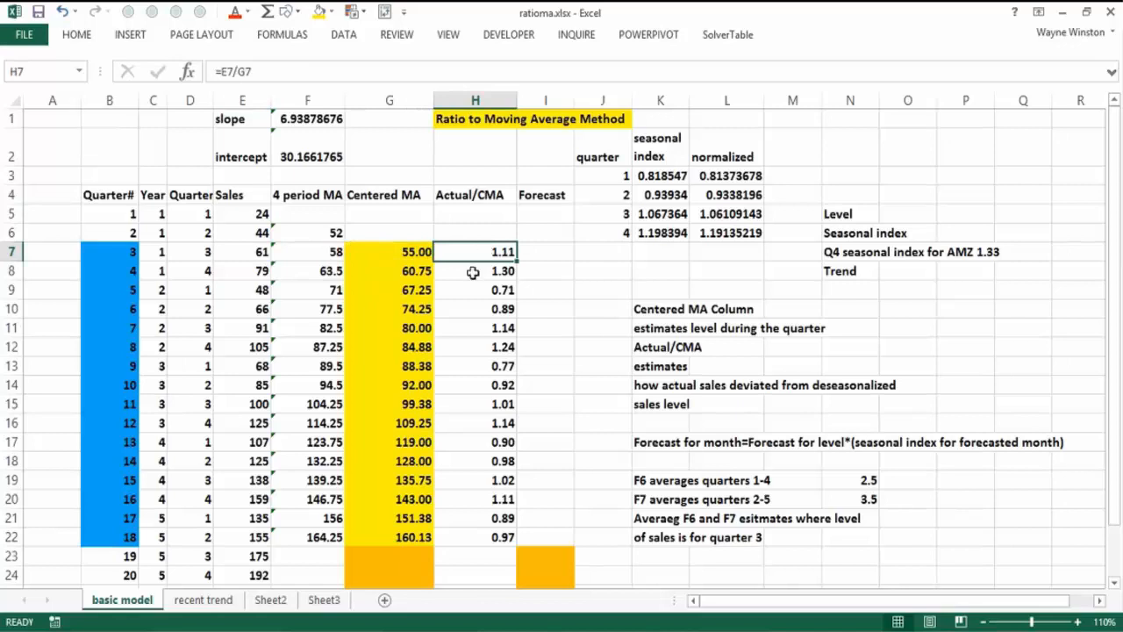
- Compare the sales and Centered MA values in rows 8 and 9 with their Actual/CMA ratios in H8 and H9
click(263, 274)
click(397, 271)
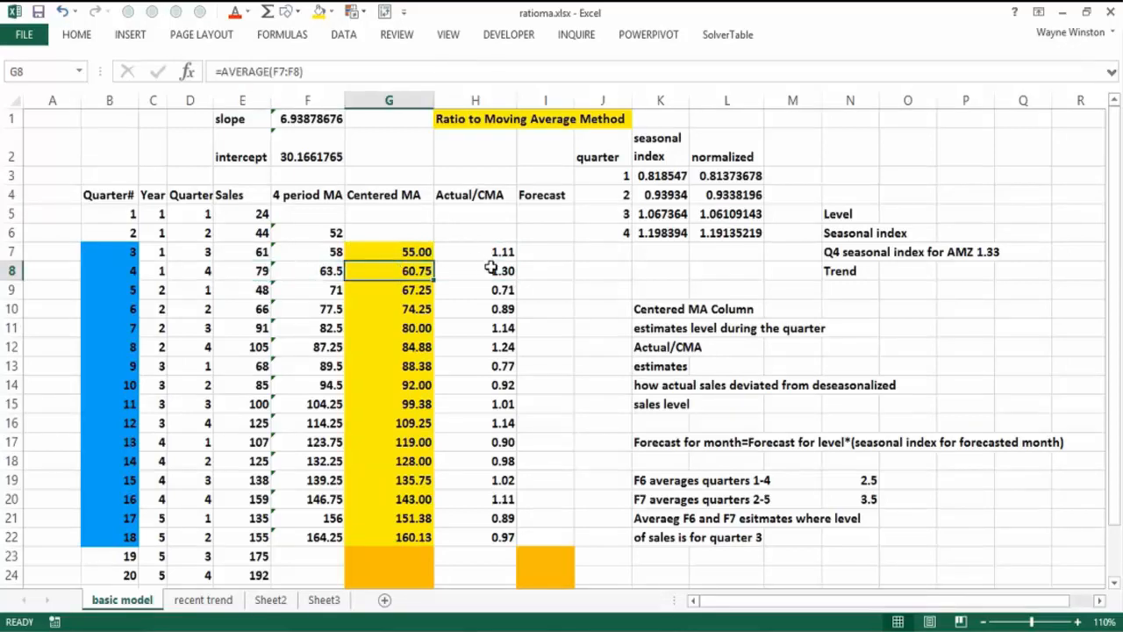
click(491, 270)
click(487, 290)
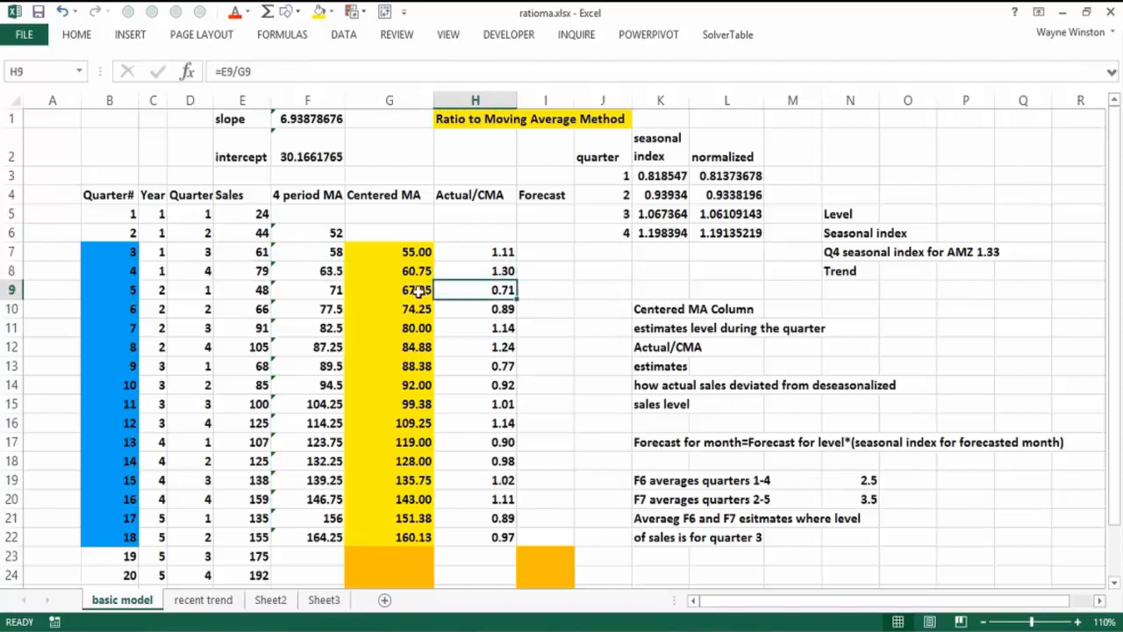
click(244, 290)
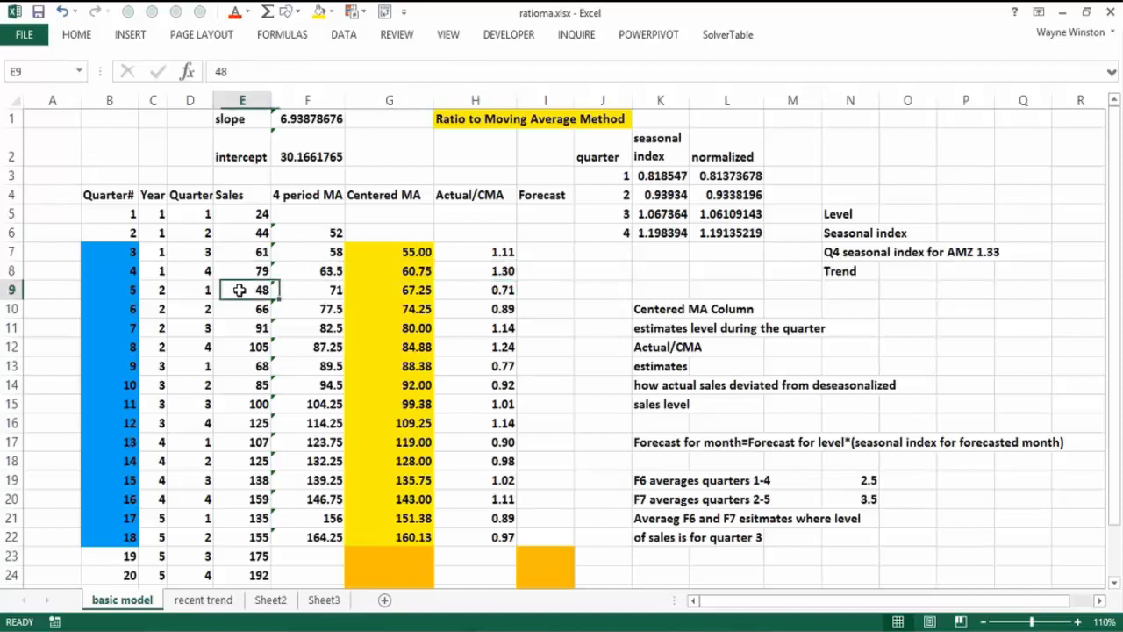
click(399, 289)
click(485, 289)
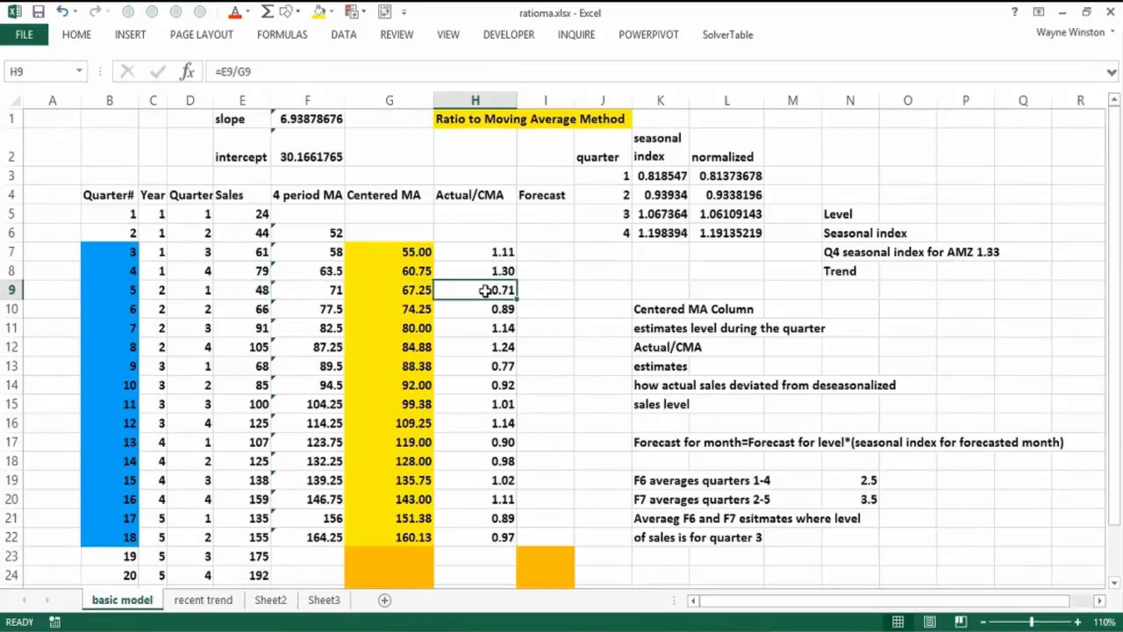
click(556, 297)
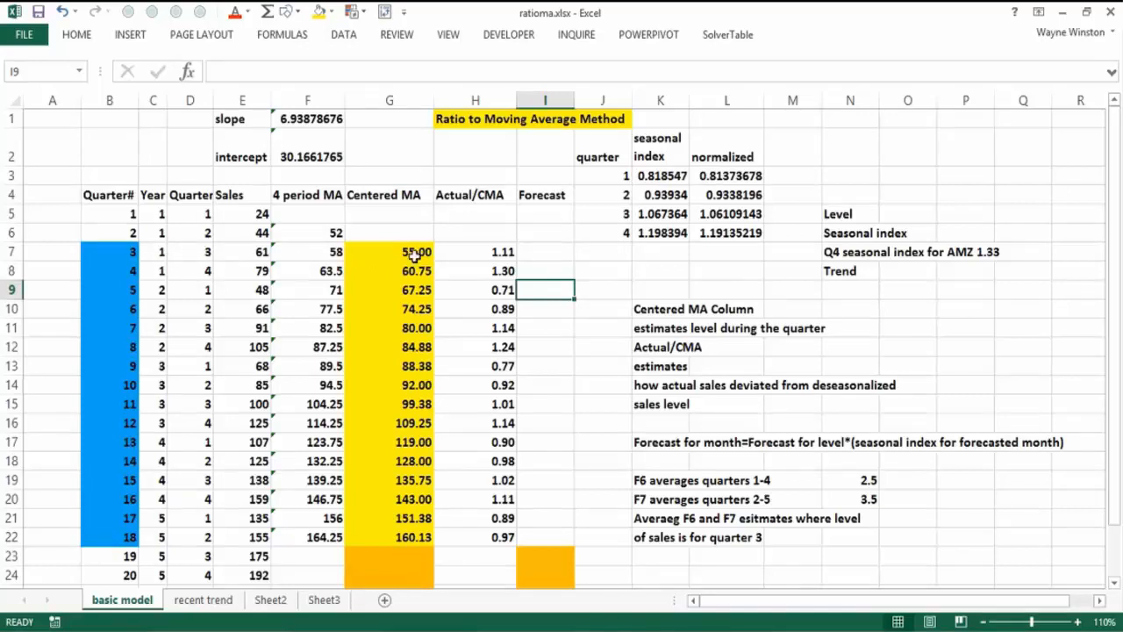
- Examine the AVERAGEIF formula in K3 that averages the Actual/CMA ratios in H7:H22 for quarter 1
click(473, 252)
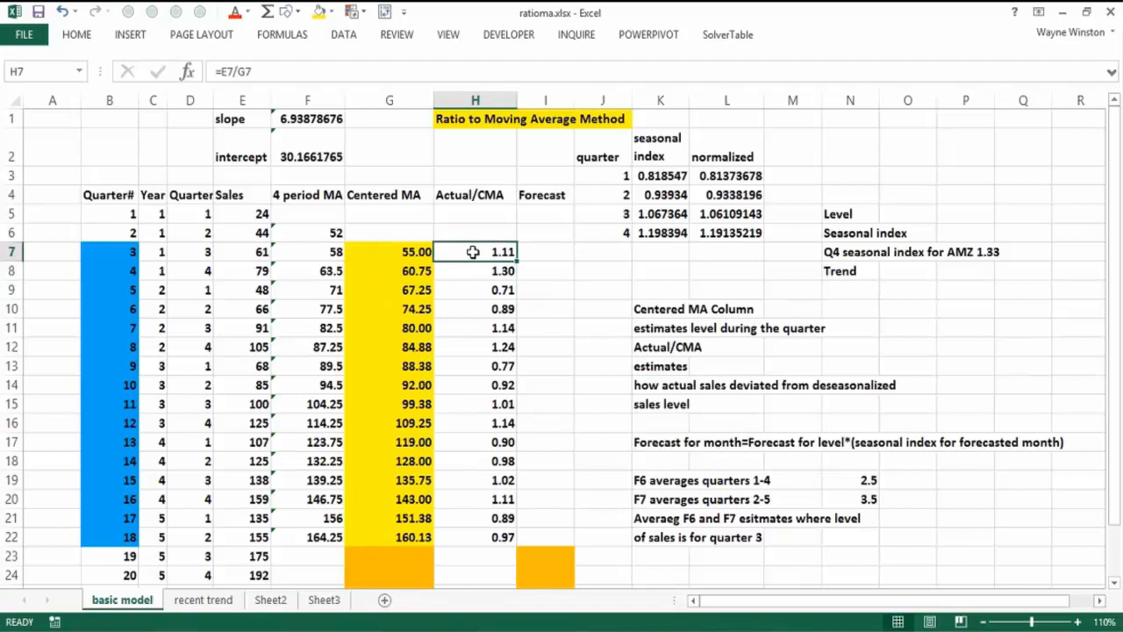
click(651, 248)
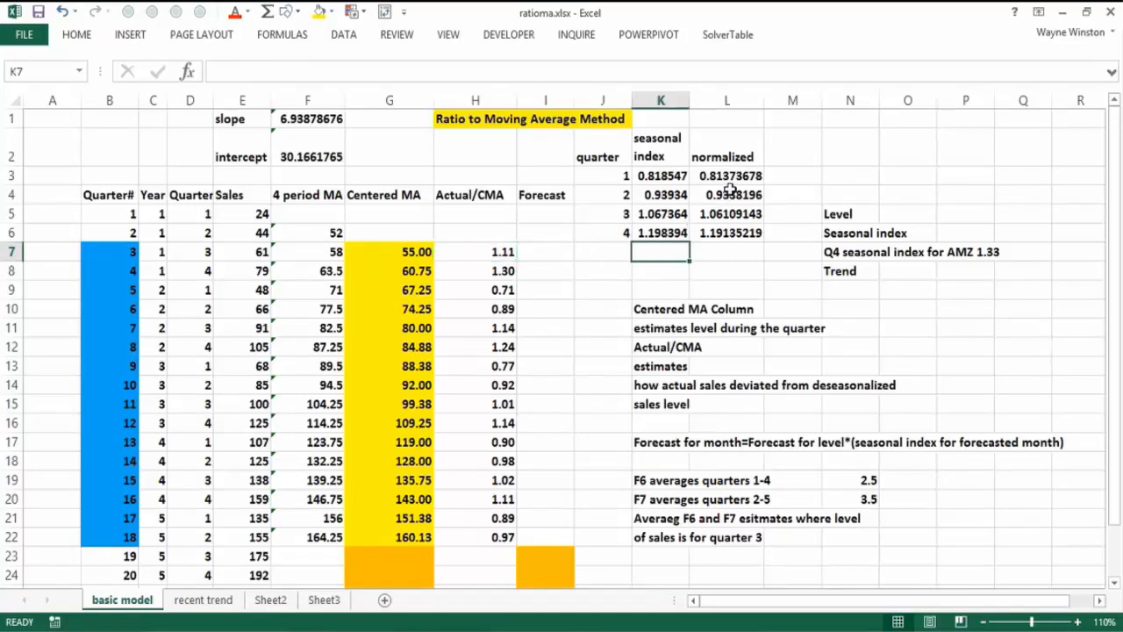
double_click(660, 175)
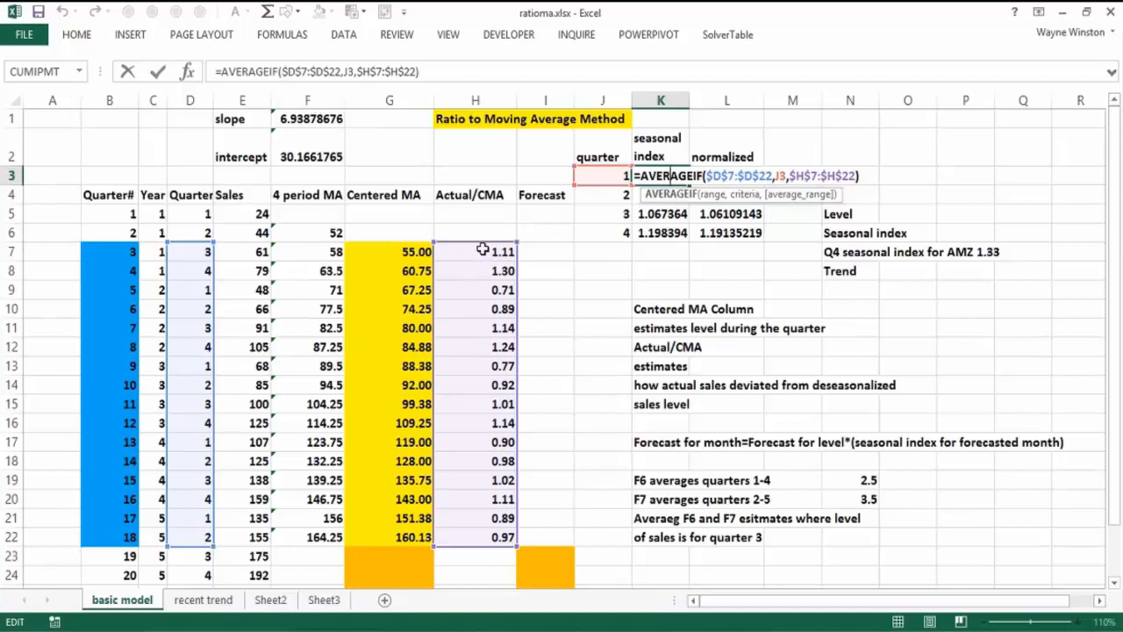
click(544, 250)
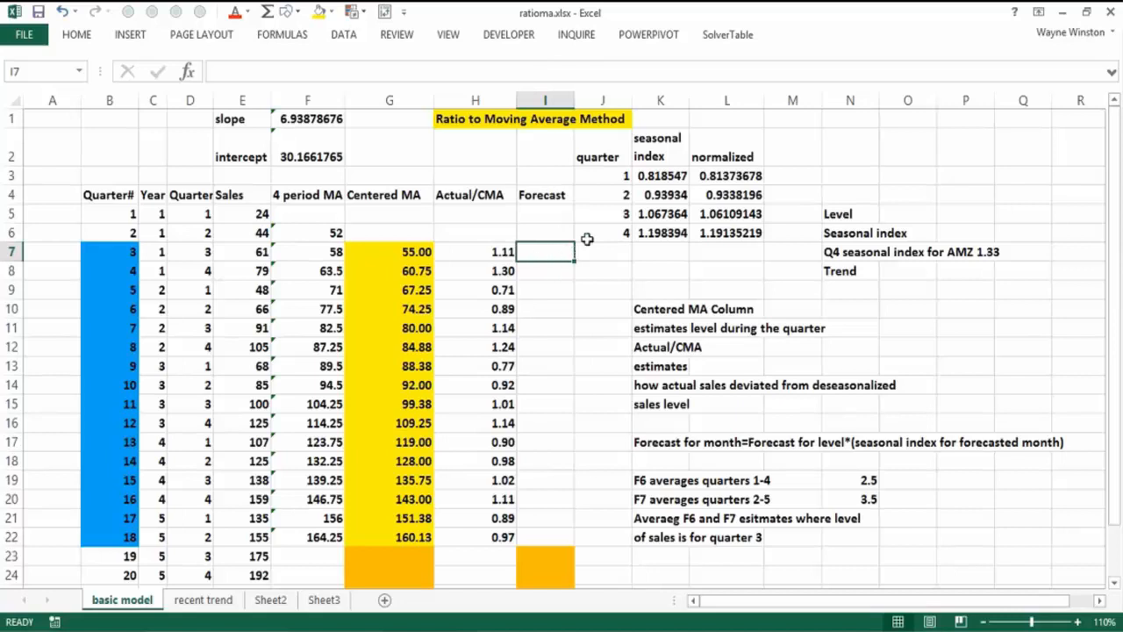
- Compare the seasonal index formulas for the four quarters in K3 through K6
click(664, 175)
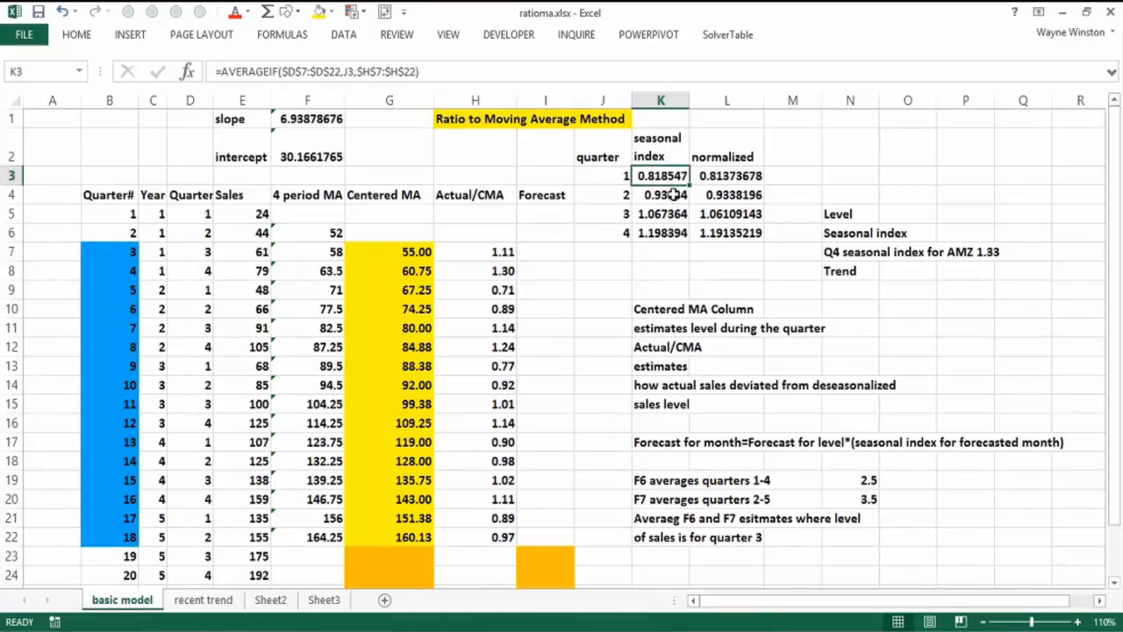
click(664, 196)
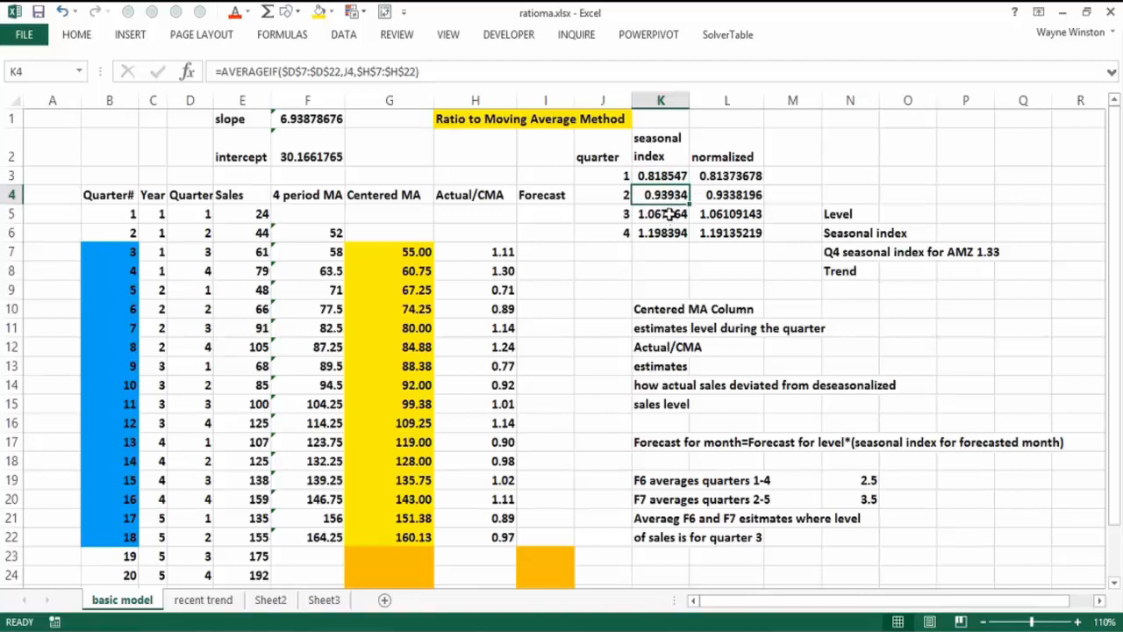
click(664, 215)
click(652, 235)
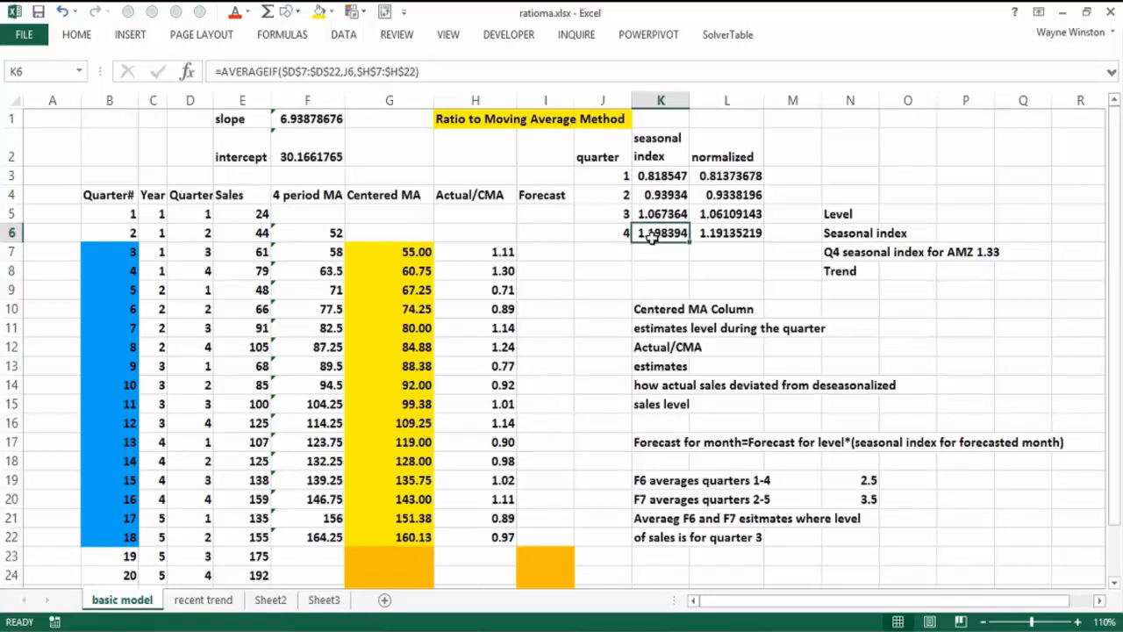
- Check the normalized index formula in L3 and total the normalized indexes in L7 with =SUM(L3:L6)
click(709, 178)
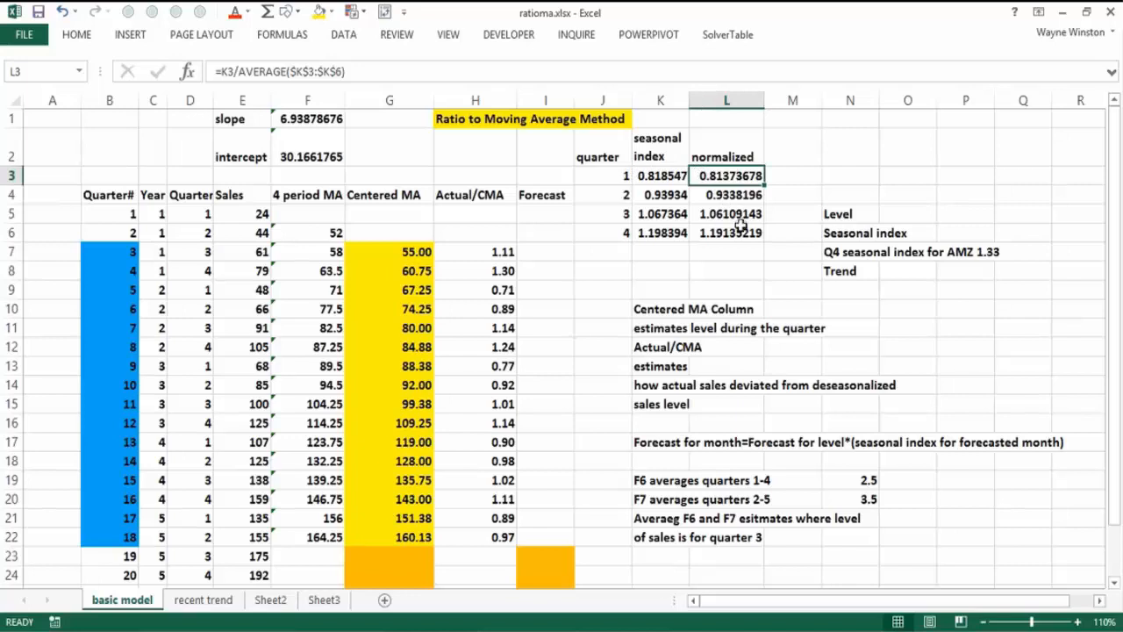
click(729, 255)
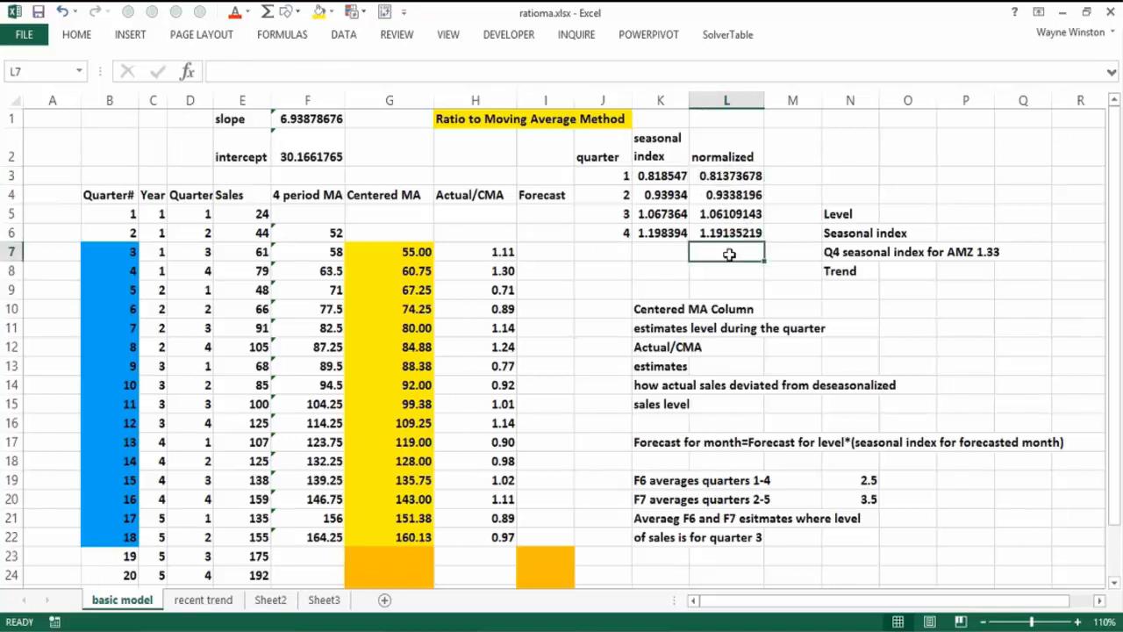
text(=sum()
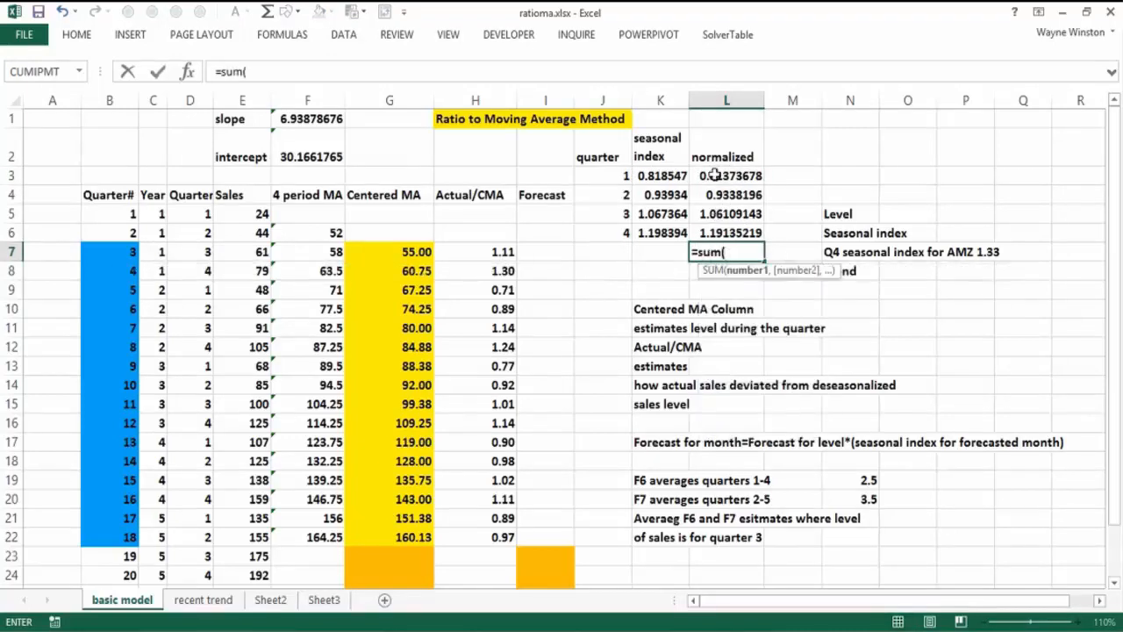
drag(715, 176, 721, 224)
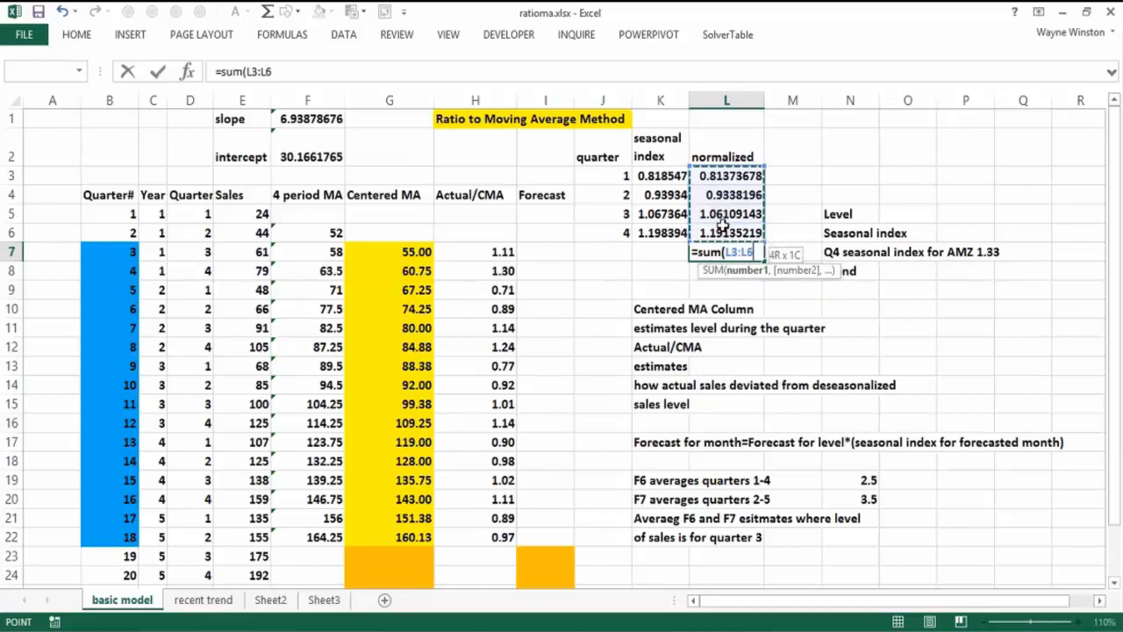
text())
key(Return)
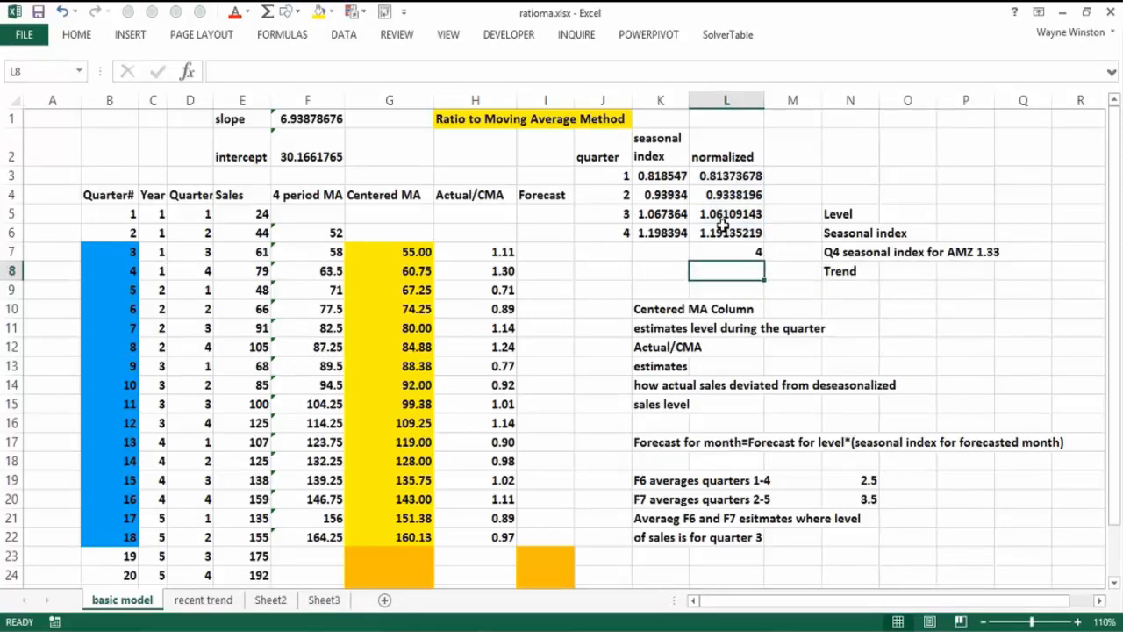
click(715, 250)
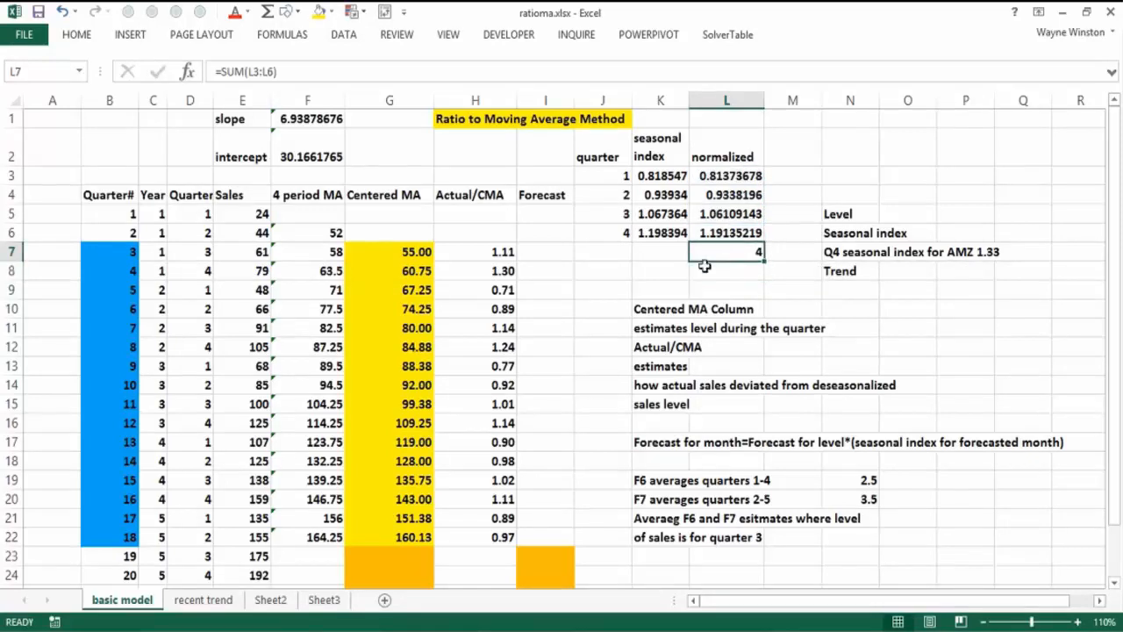
click(588, 367)
- Examine the Centered MA formulas in column G from G19 up to G7
click(660, 230)
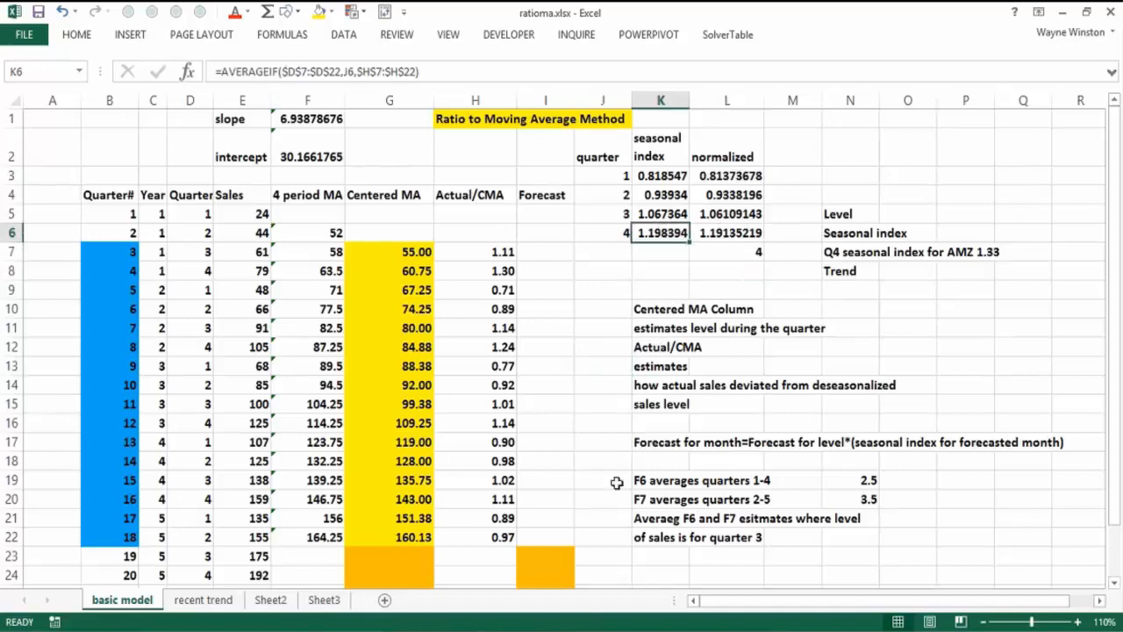
click(569, 476)
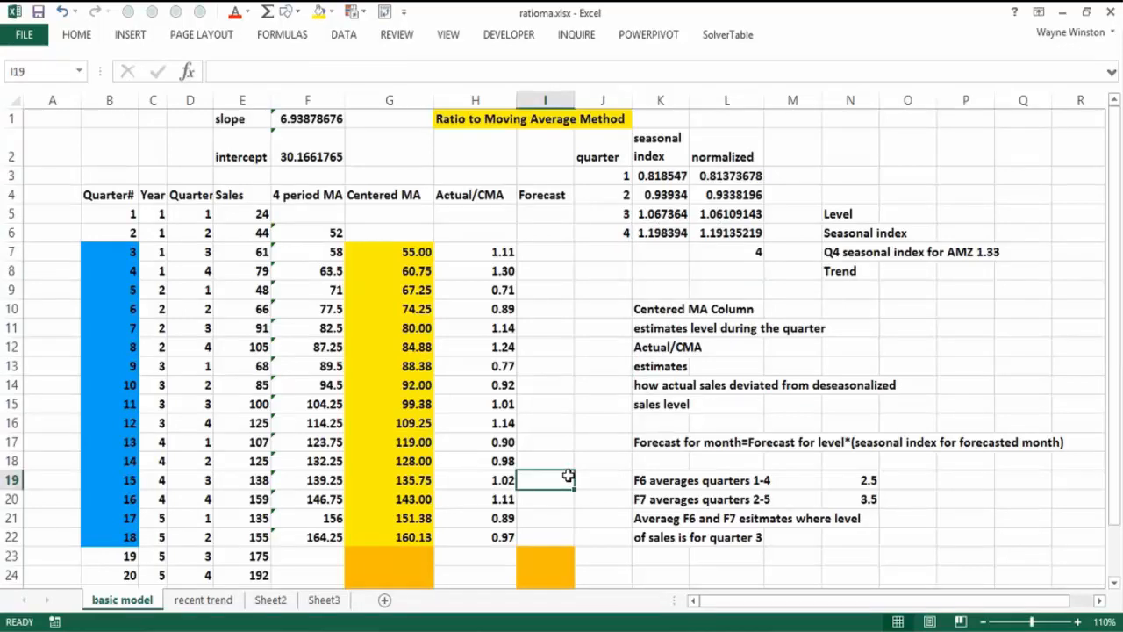
key(Left)
key(Left)
key(Left)
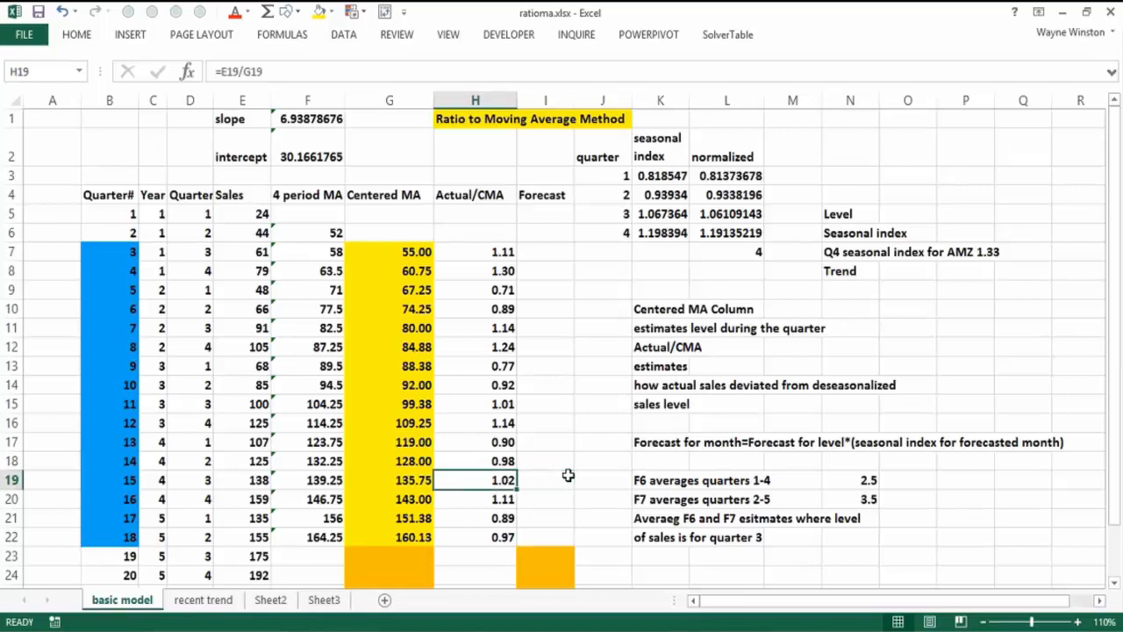
key(Right)
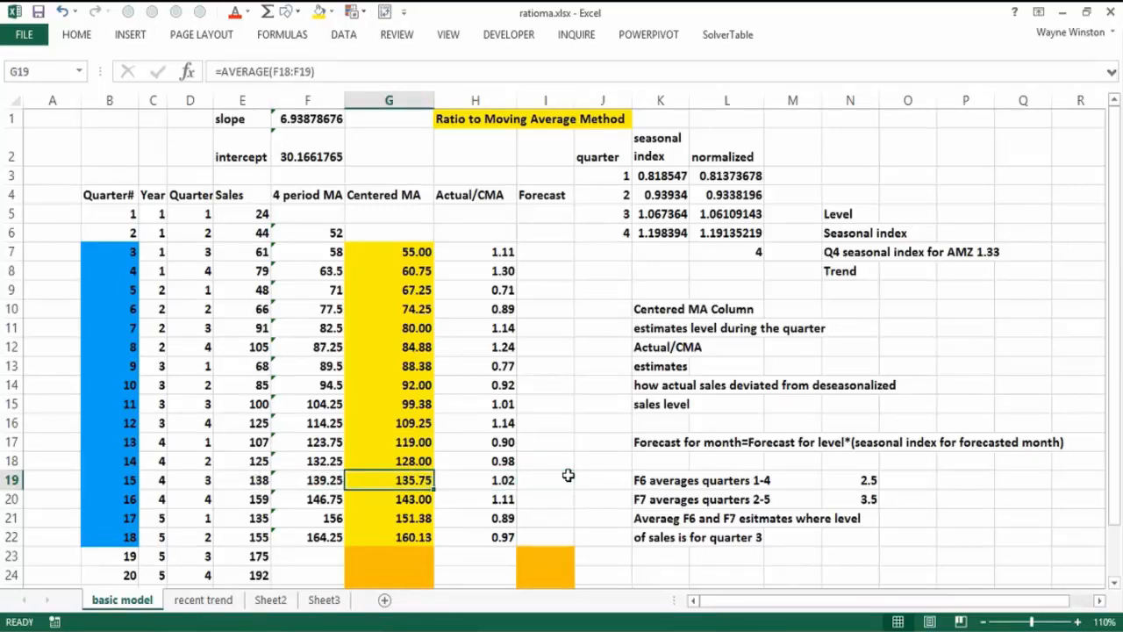
key(Up)
key(Up)
key(Up)
key(Up)
key(Up)
key(Up)
key(Up)
key(Up)
key(Up)
key(Up)
key(Up)
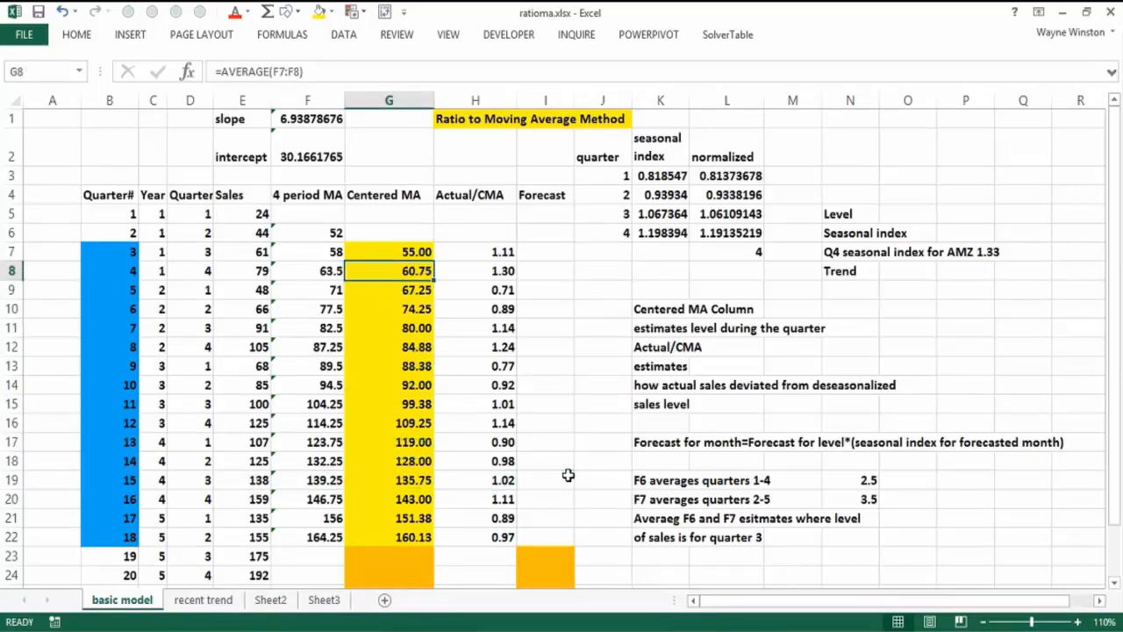
key(Up)
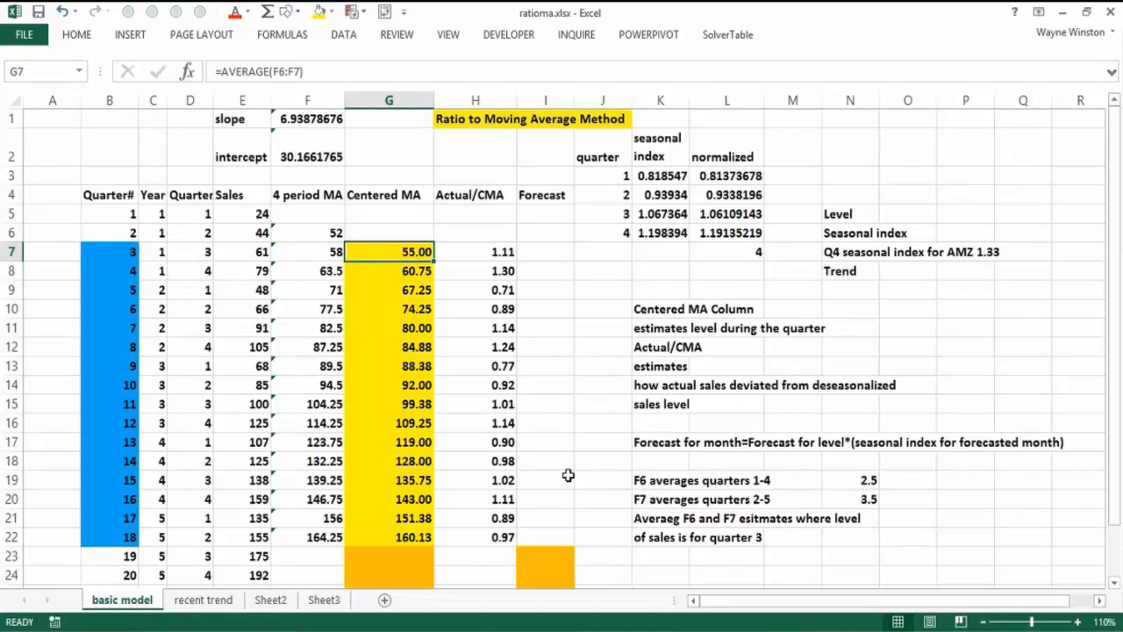
- Examine the SLOPE formula in F1 and the INTERCEPT formula in F2 that fit the Centered MA trend line
key(Up)
key(Up)
key(Up)
key(Up)
key(Up)
key(Up)
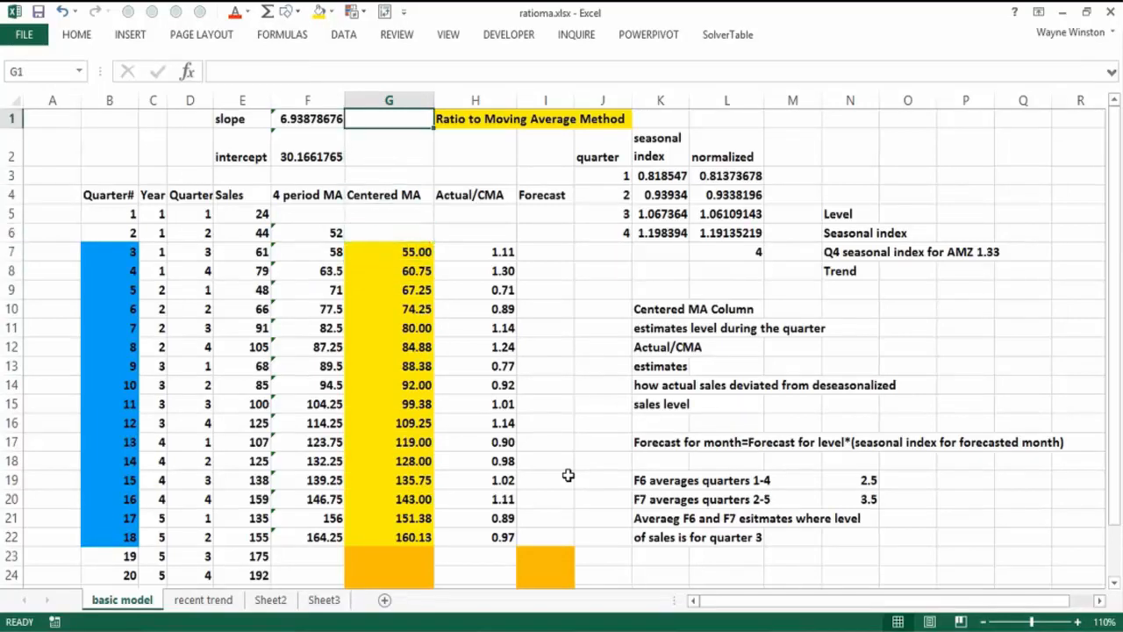
key(Left)
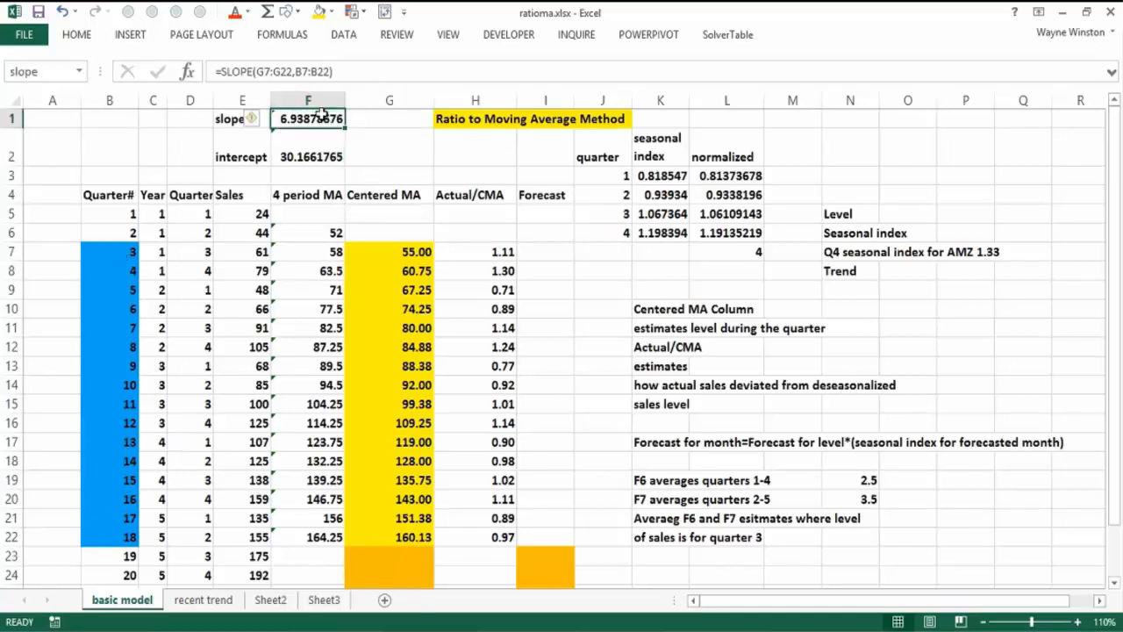
click(381, 161)
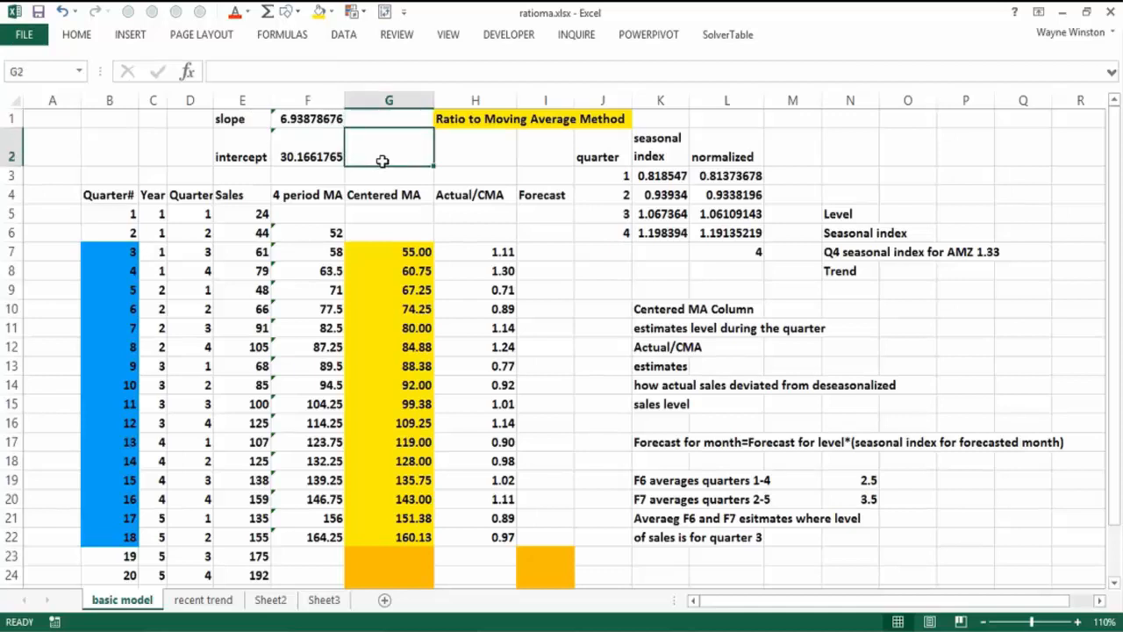
click(332, 166)
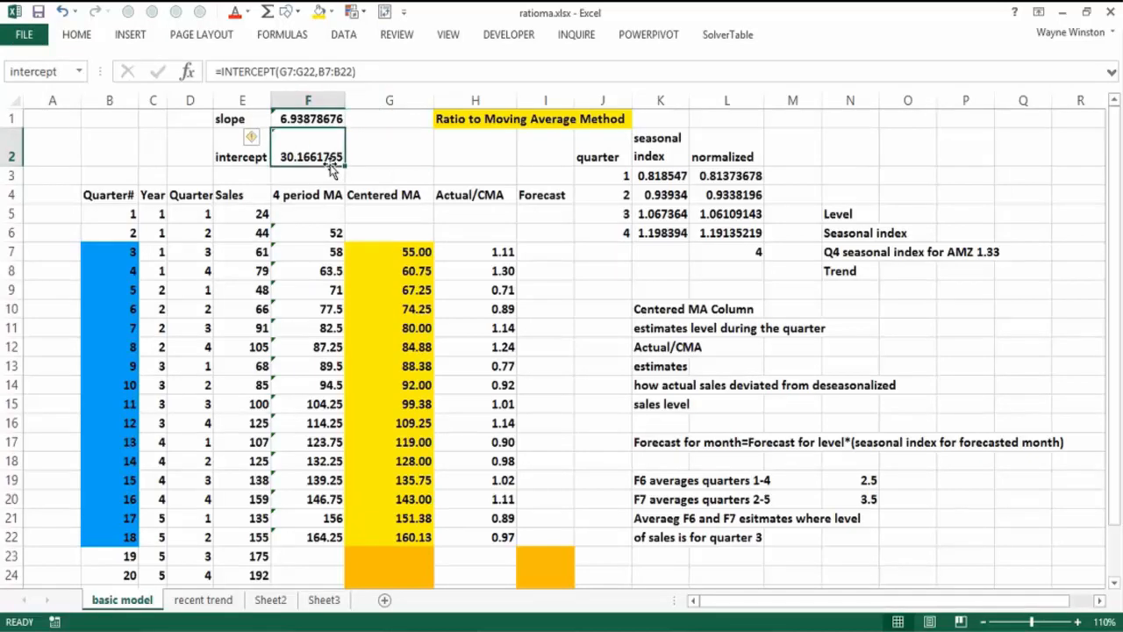
- Examine the intercept and slope formulas that project the level for future quarters in G25 through G27
click(329, 570)
click(410, 574)
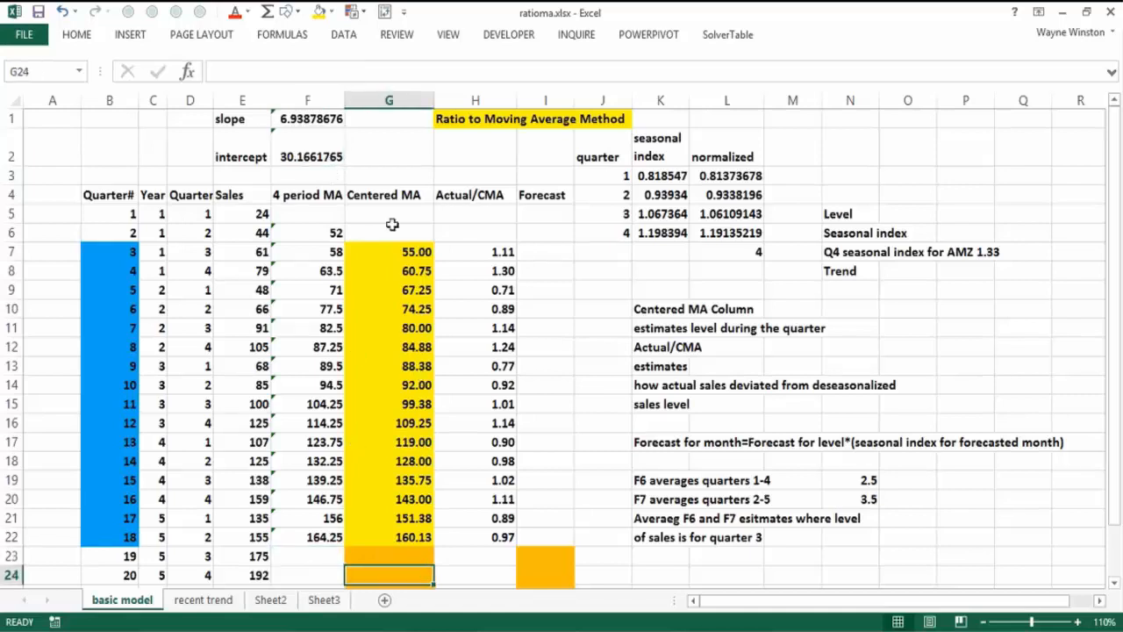
key(Down)
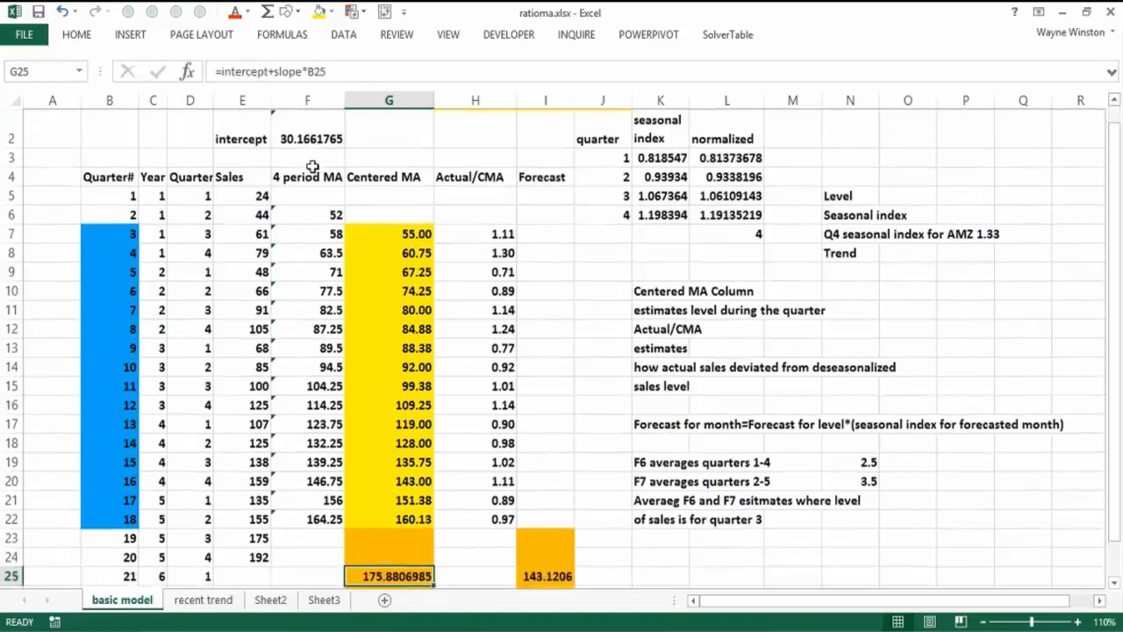
key(Down)
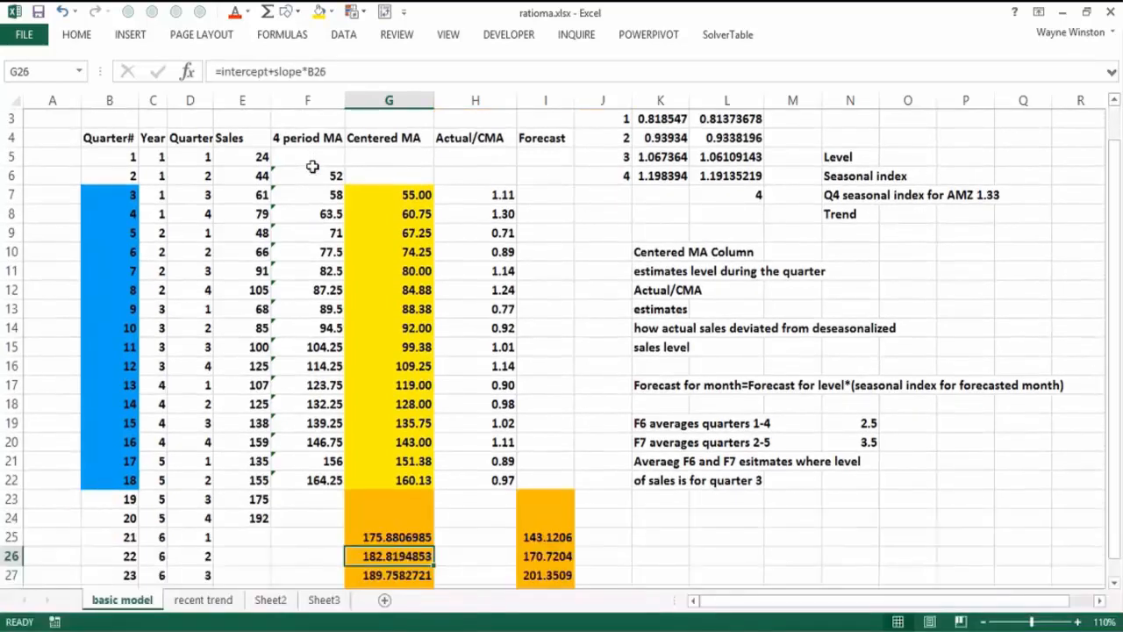
key(Up)
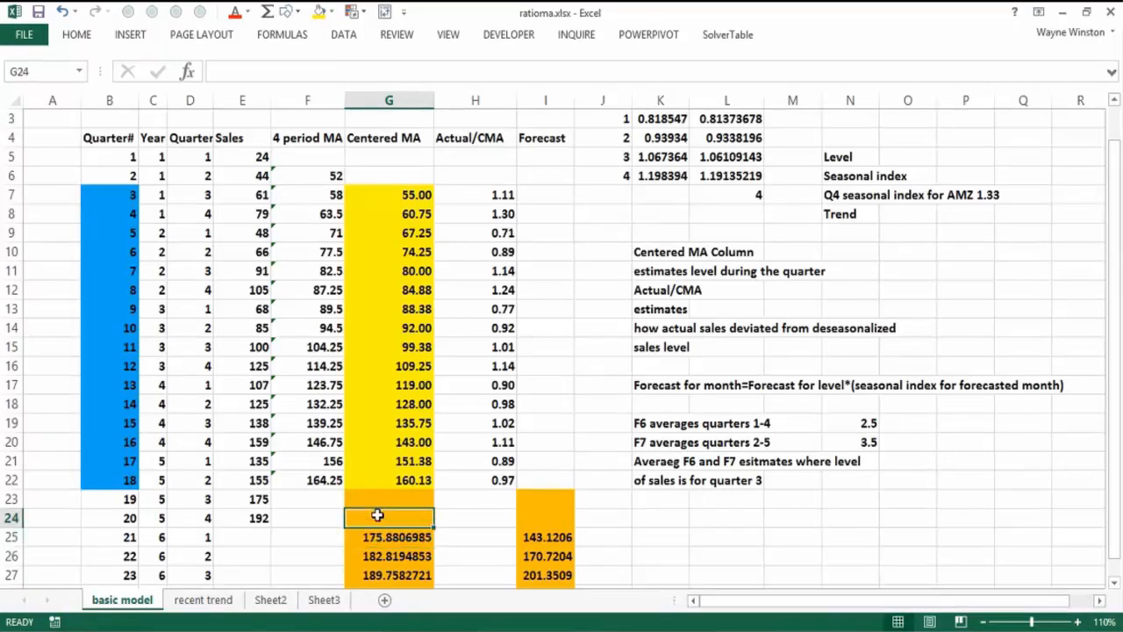
double_click(381, 537)
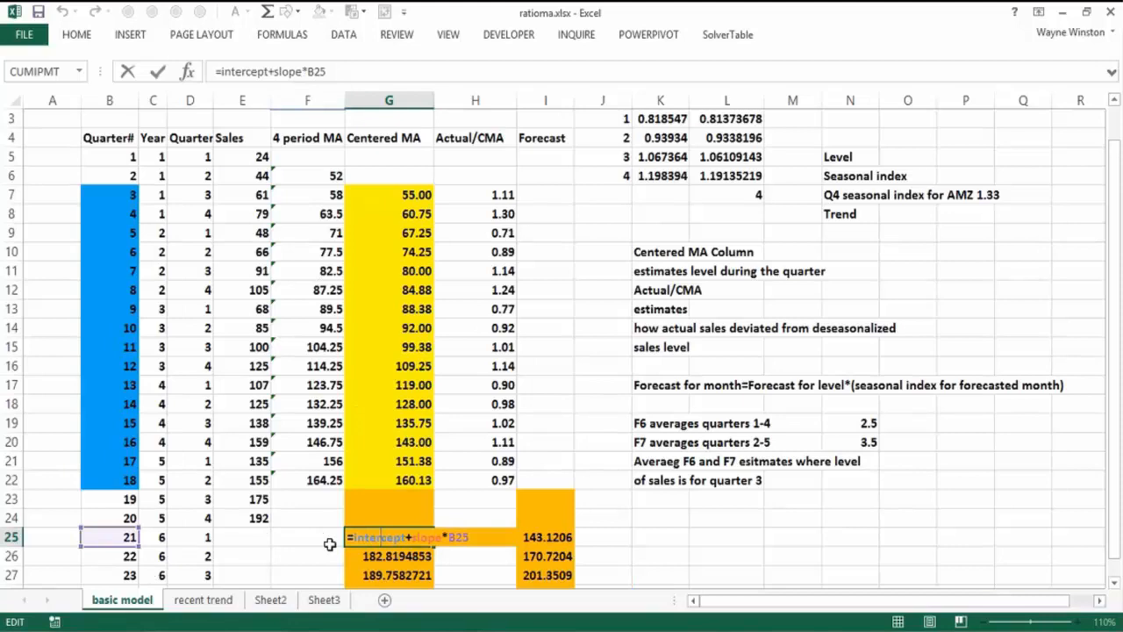
key(Return)
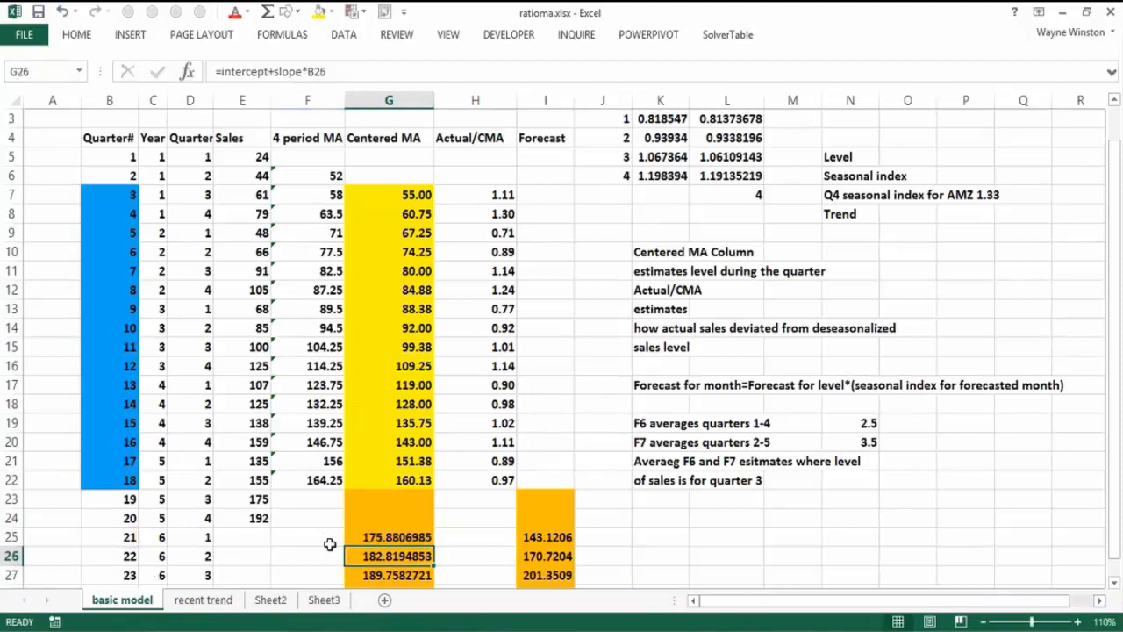
key(Down)
scroll(329, 544, down, 1)
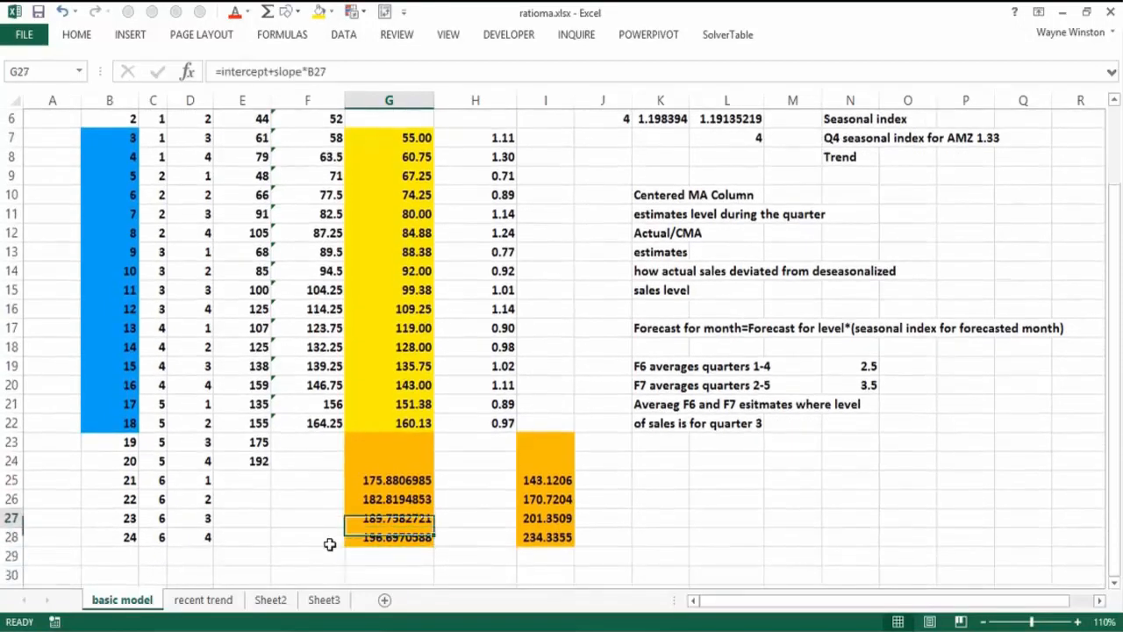
key(Up)
key(Up)
key(Up)
key(Up)
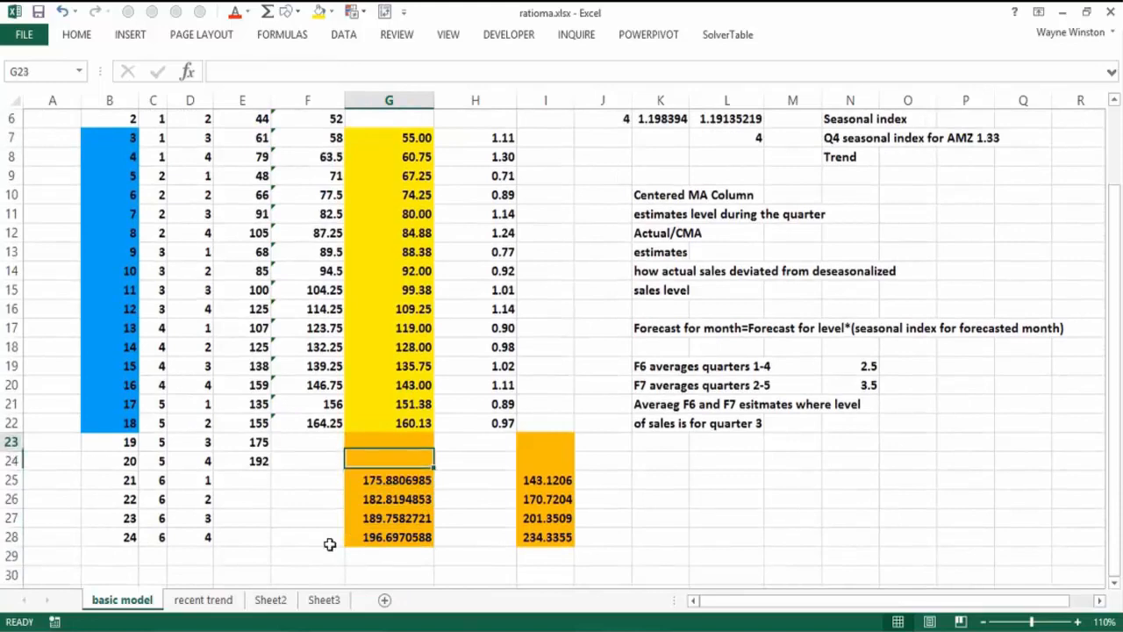
key(Up)
key(Up)
key(Up)
key(Up)
key(Up)
key(Up)
key(Up)
key(Up)
key(Up)
key(Up)
key(Up)
key(Up)
key(Up)
key(Up)
key(Up)
key(Up)
key(Up)
key(Up)
key(Up)
key(Up)
- Display the first forecast's formula as text in J25 with =FORMULATEXT(I25)
key(Down)
key(Down)
key(Down)
key(Down)
key(Down)
key(Down)
key(Down)
key(Down)
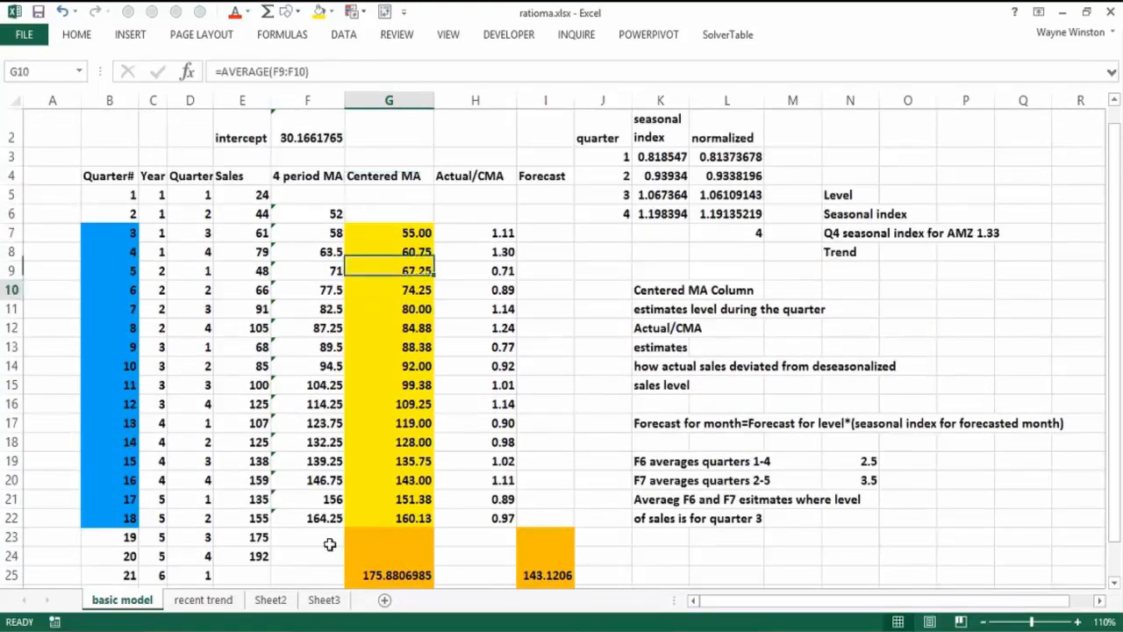
key(Down)
key(Down)
key(Down)
key(Down)
key(Down)
key(Down)
key(Down)
key(Down)
key(Down)
key(Down)
key(Down)
key(Down)
key(Down)
key(Down)
key(Down)
key(Right)
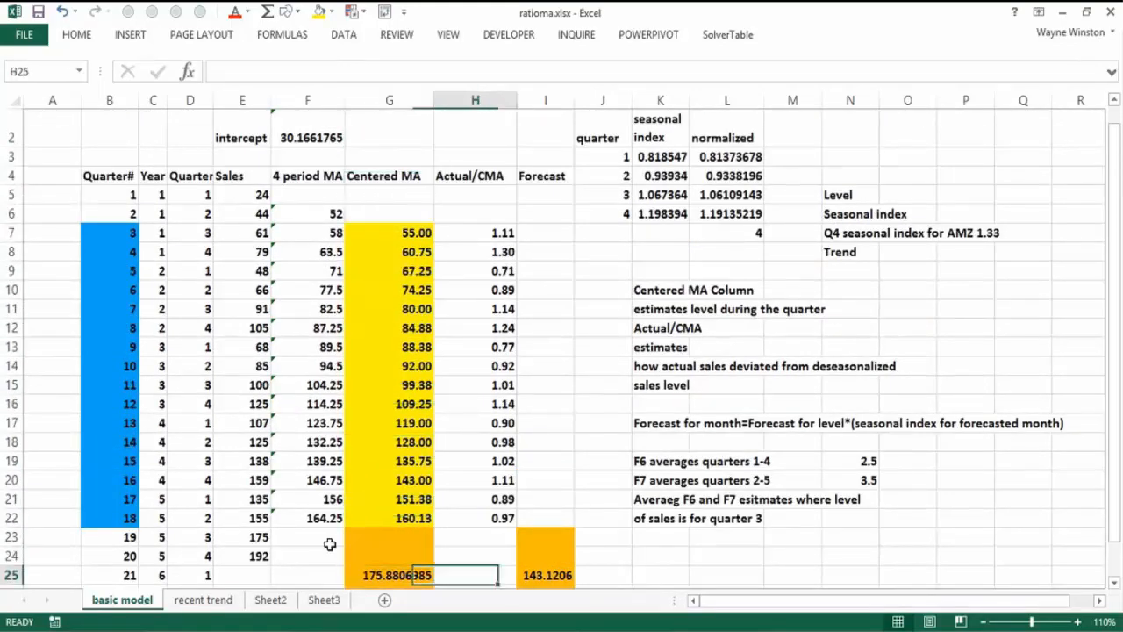
key(Right)
key(Right)
text(=form)
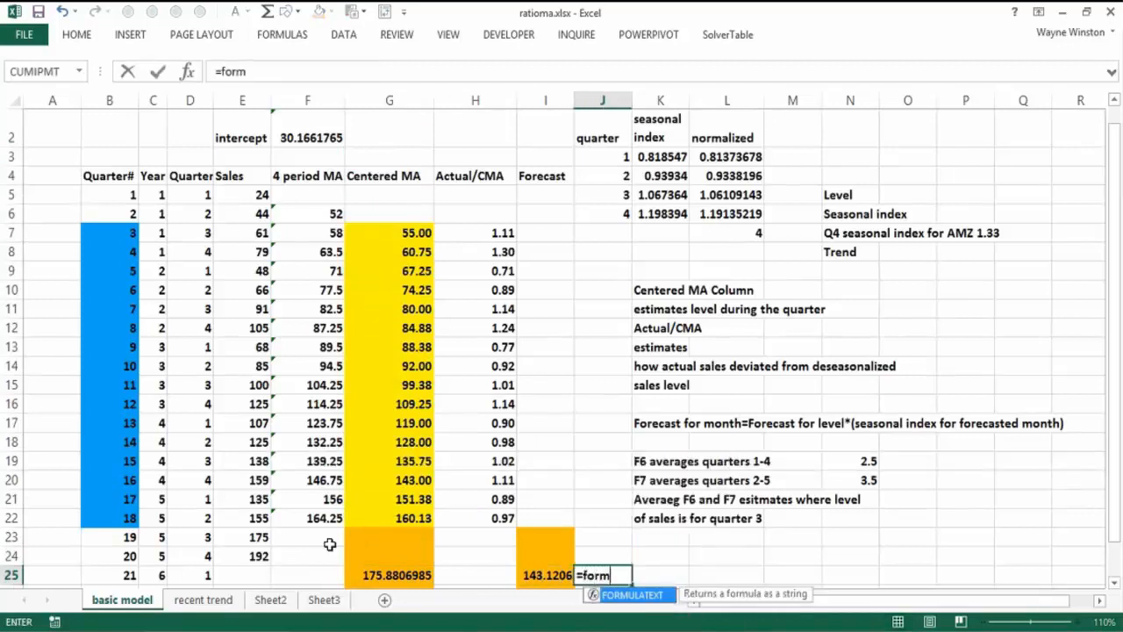
double_click(623, 597)
click(547, 574)
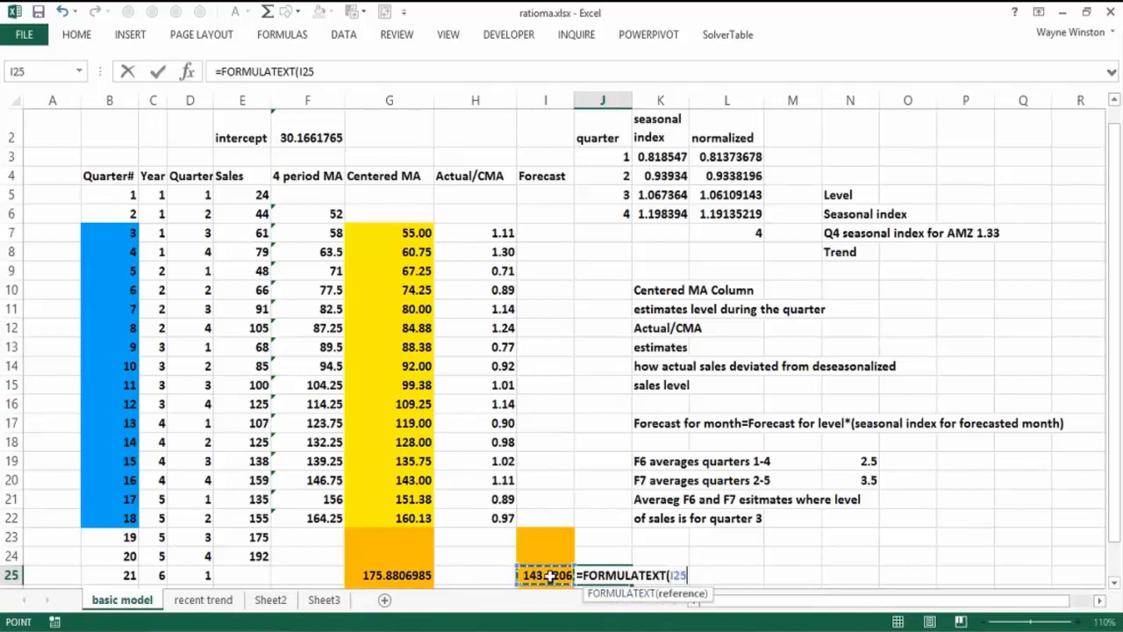
key(Return)
key(Return)
key(Return)
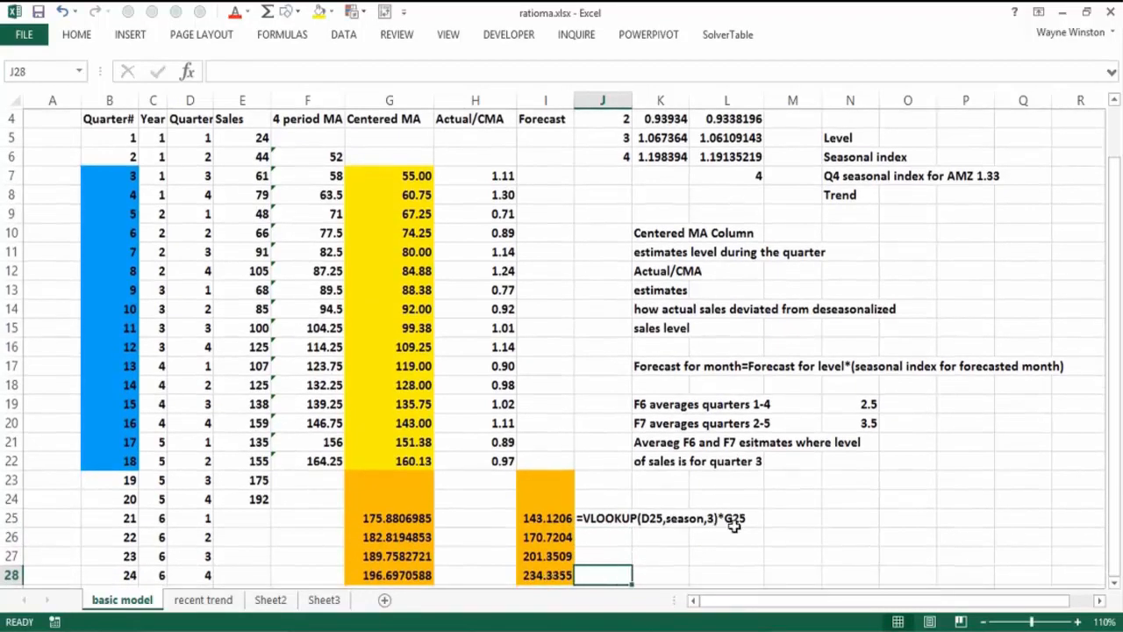
- Trace the forecast formula's inputs: the projected level in G25, the quarter in D25 and the named range season
click(371, 520)
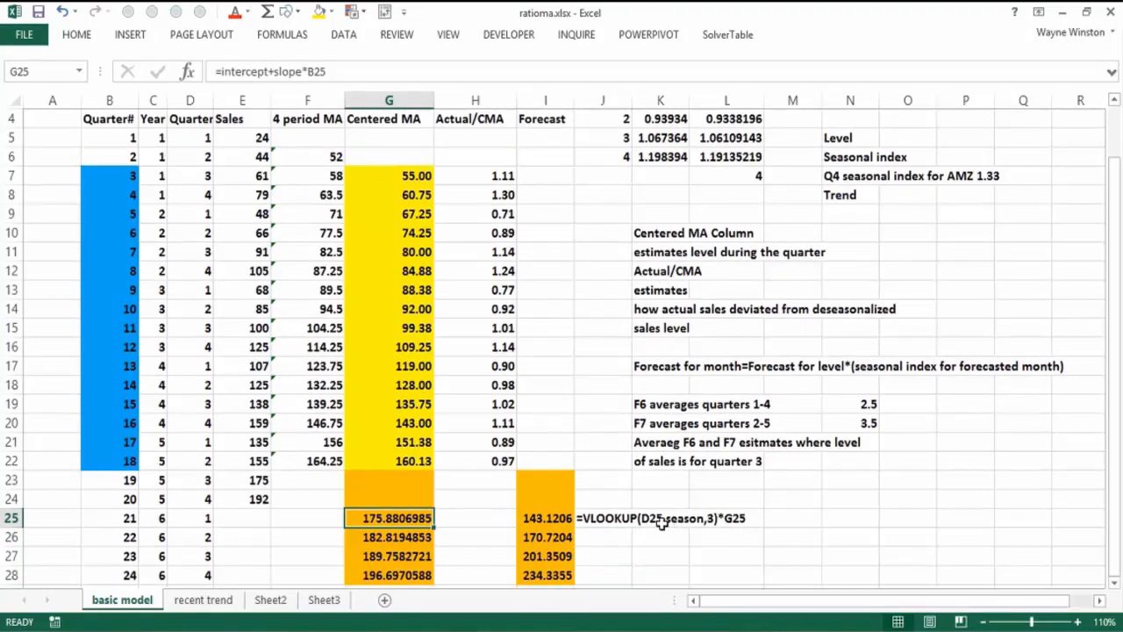
click(200, 519)
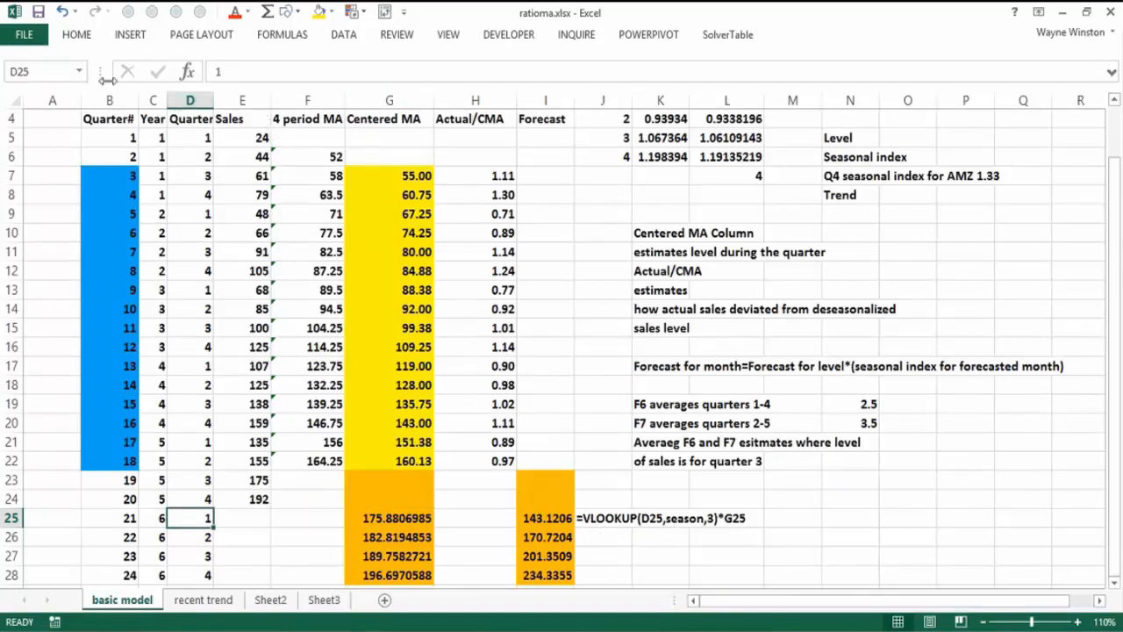
click(79, 71)
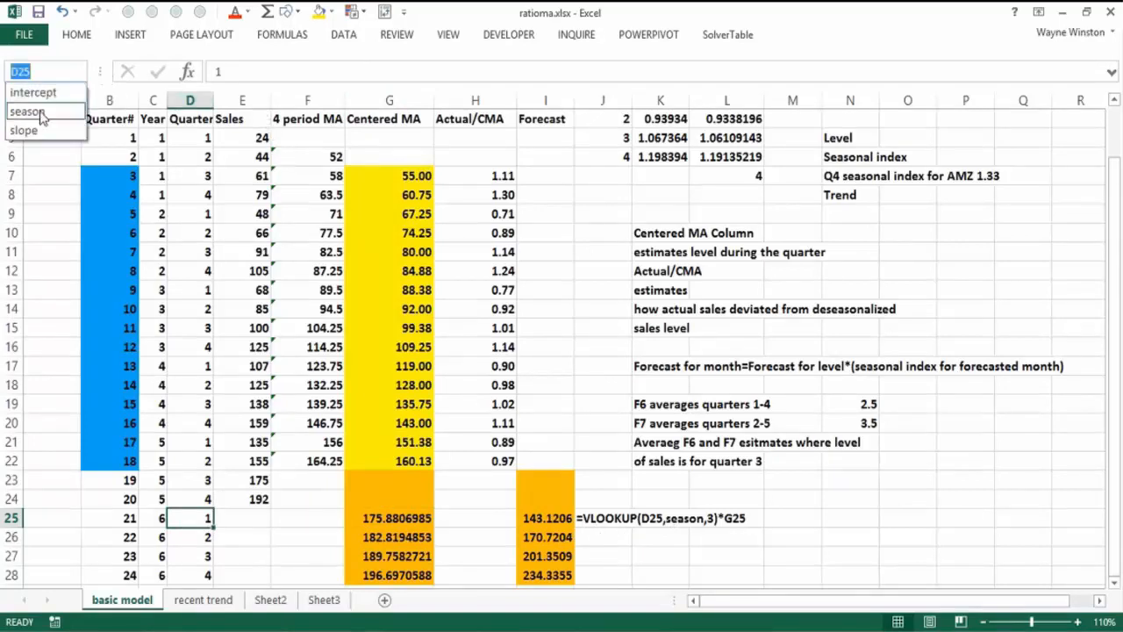
click(40, 112)
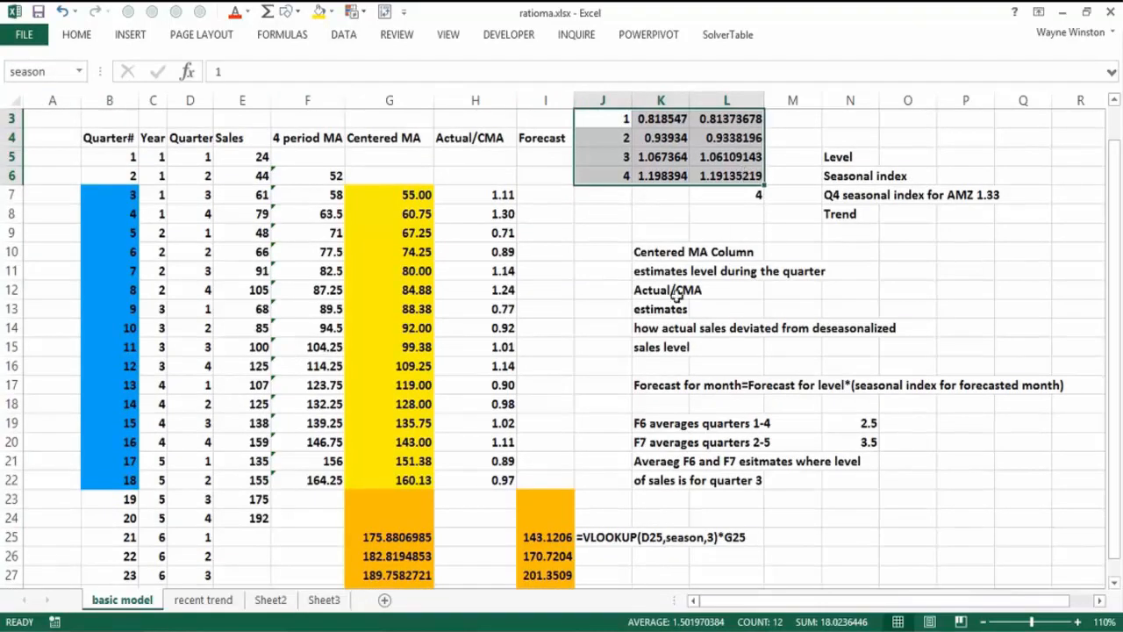
click(482, 573)
key(Down)
key(Down)
key(Down)
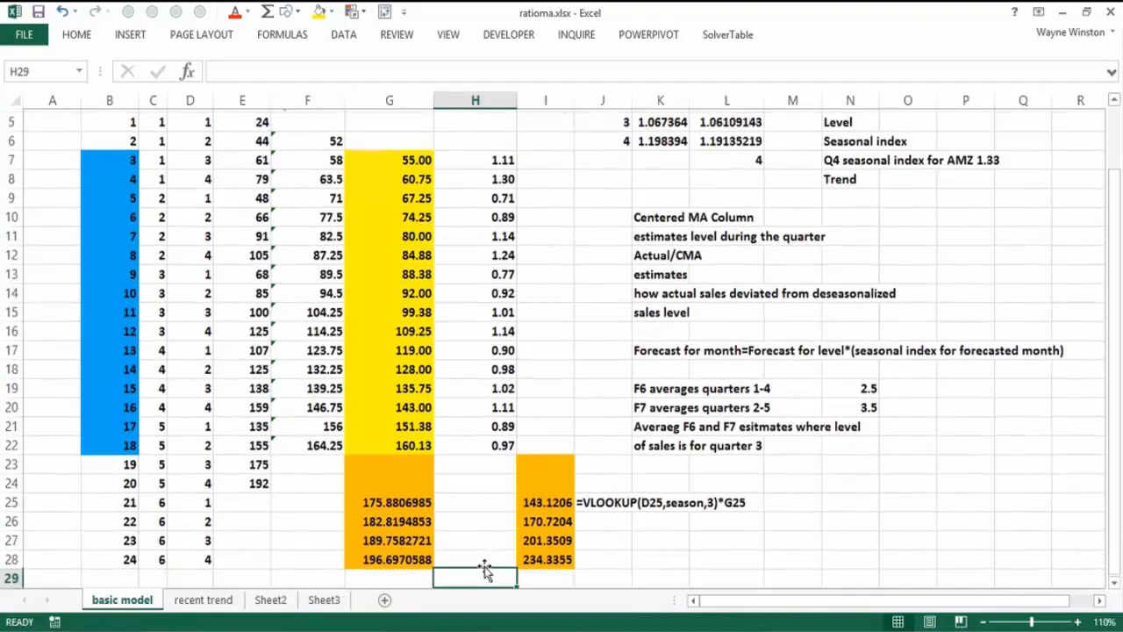
key(Up)
key(Up)
key(Up)
key(Up)
key(Up)
key(Up)
key(Up)
key(Up)
key(Up)
key(Up)
key(Up)
key(Up)
key(Up)
key(Up)
key(Up)
key(Up)
key(Up)
key(Up)
key(Up)
key(Up)
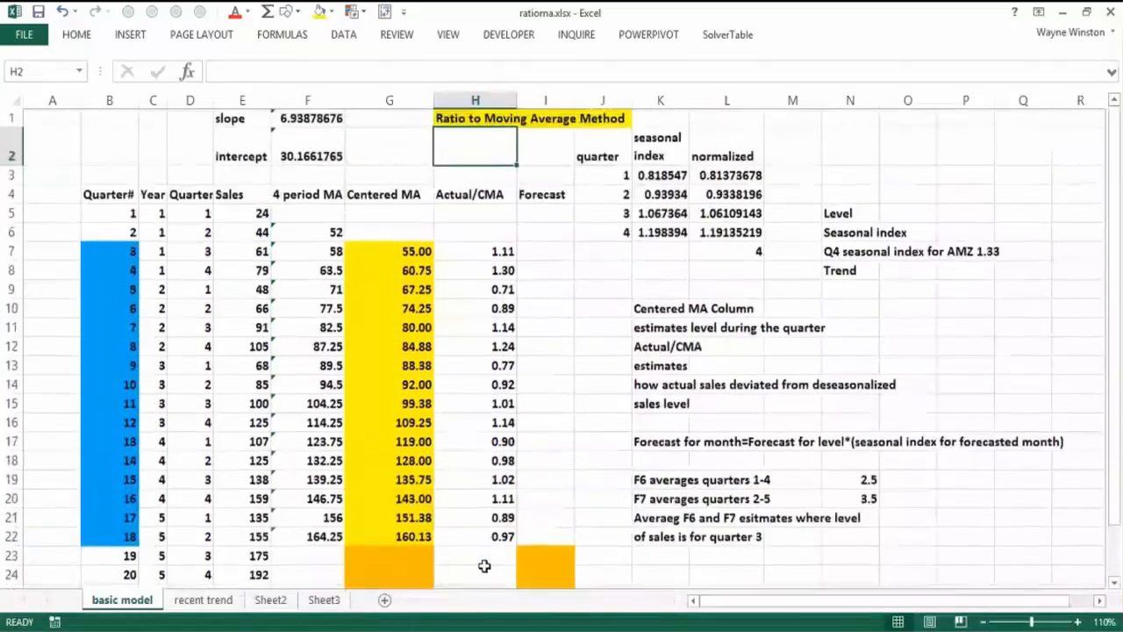
key(Down)
key(Down)
key(Down)
key(Down)
key(Down)
key(Down)
key(Down)
key(Down)
key(Down)
key(Down)
key(Down)
key(Down)
key(Down)
key(Down)
key(Down)
key(Down)
key(Down)
key(Down)
key(Down)
key(Down)
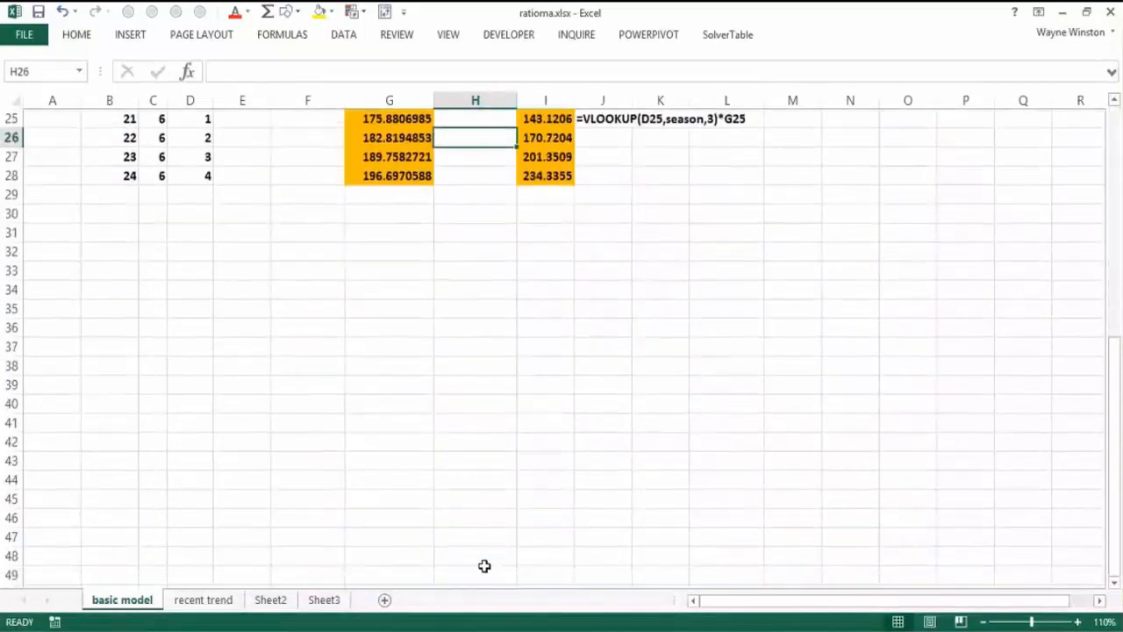
key(Up)
key(Up)
key(Up)
key(Up)
key(Up)
key(Up)
key(Up)
key(Up)
key(Up)
key(Up)
key(Up)
key(Up)
key(Up)
key(Up)
key(Up)
key(Up)
key(Up)
key(Up)
key(Up)
key(Up)
key(Up)
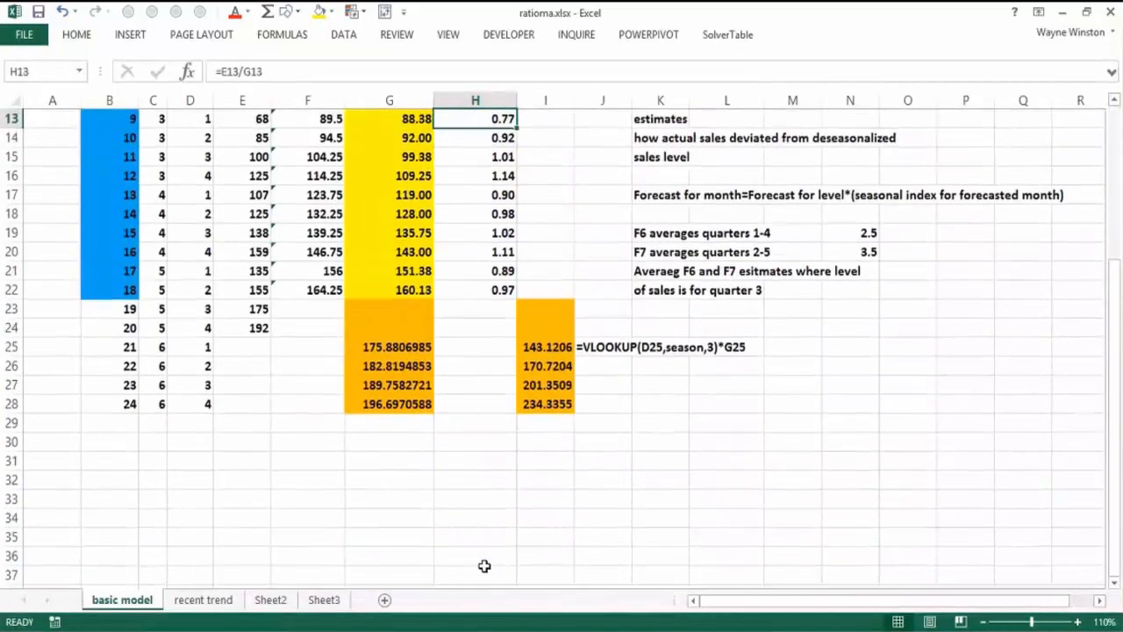
key(Down)
key(Down)
key(Down)
key(Down)
key(Down)
key(Down)
key(Down)
key(Down)
key(Down)
key(Down)
key(Down)
key(Down)
key(Down)
key(Down)
key(Down)
key(Down)
key(Down)
key(Down)
key(Down)
key(Down)
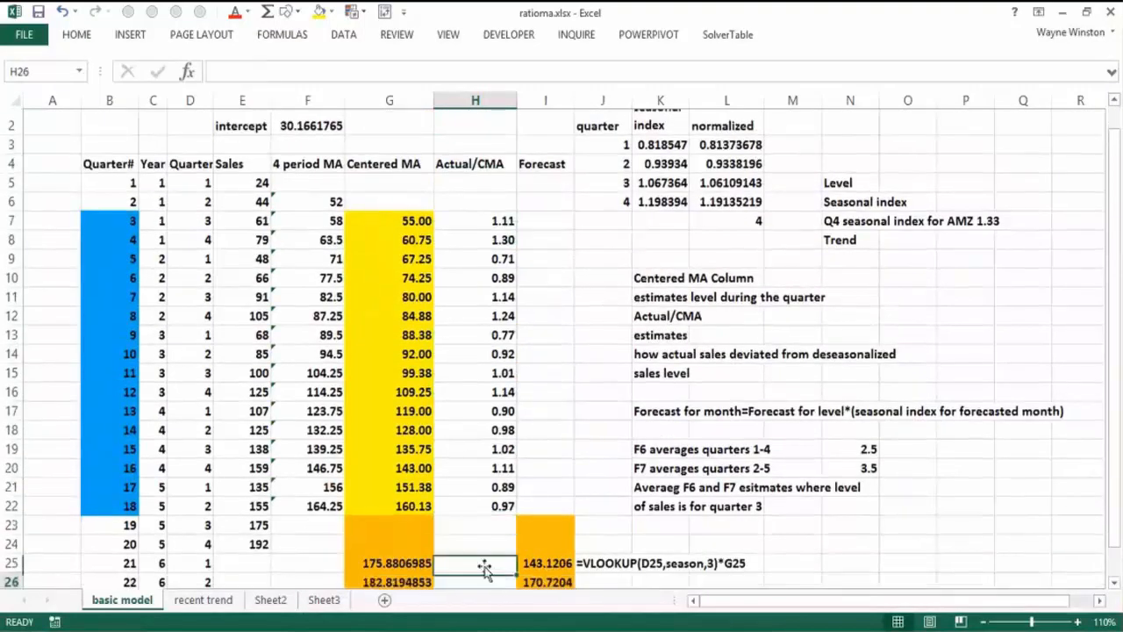
- Examine the VLOOKUP forecast formula for quarter 24 in I28, then return to the Forecast heading
key(Down)
key(Up)
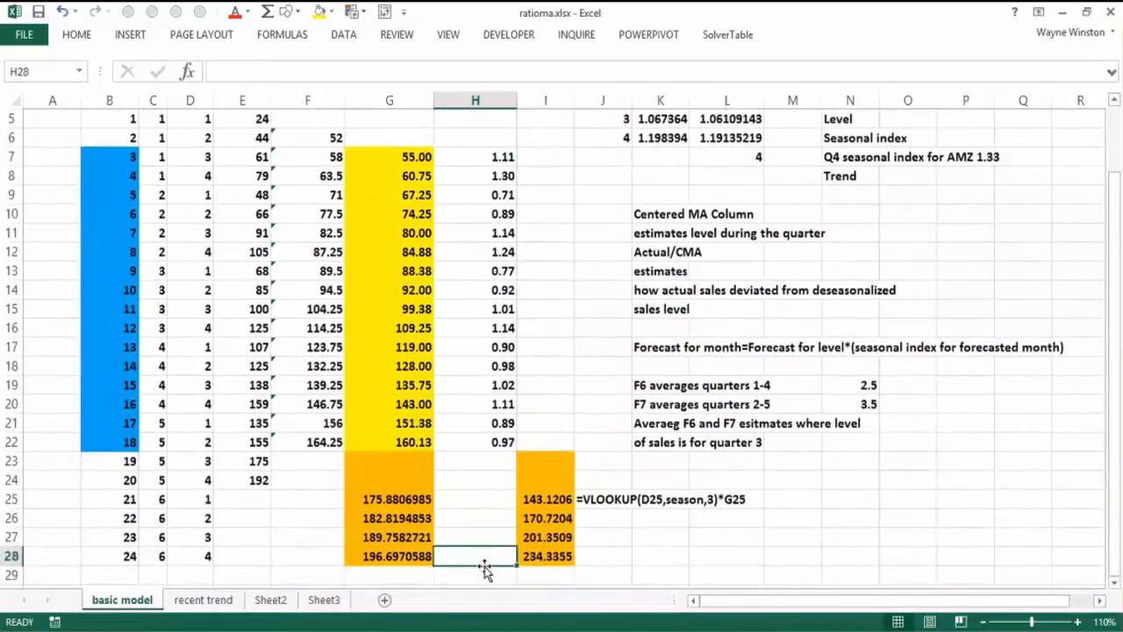
key(Right)
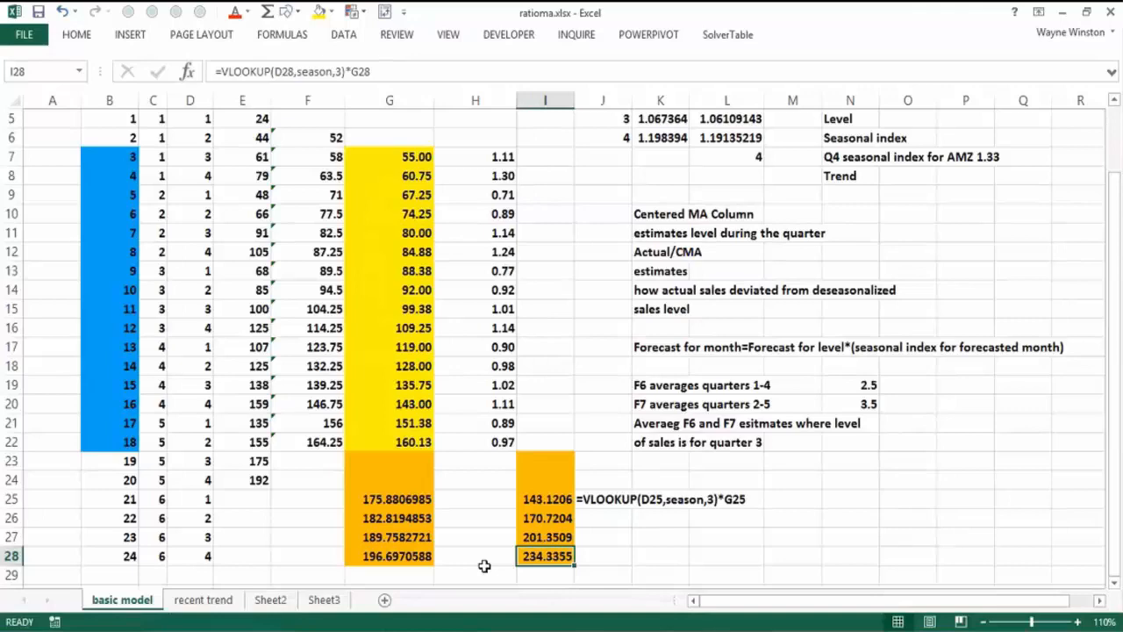
key(ctrl+Up)
key(ctrl+Up)
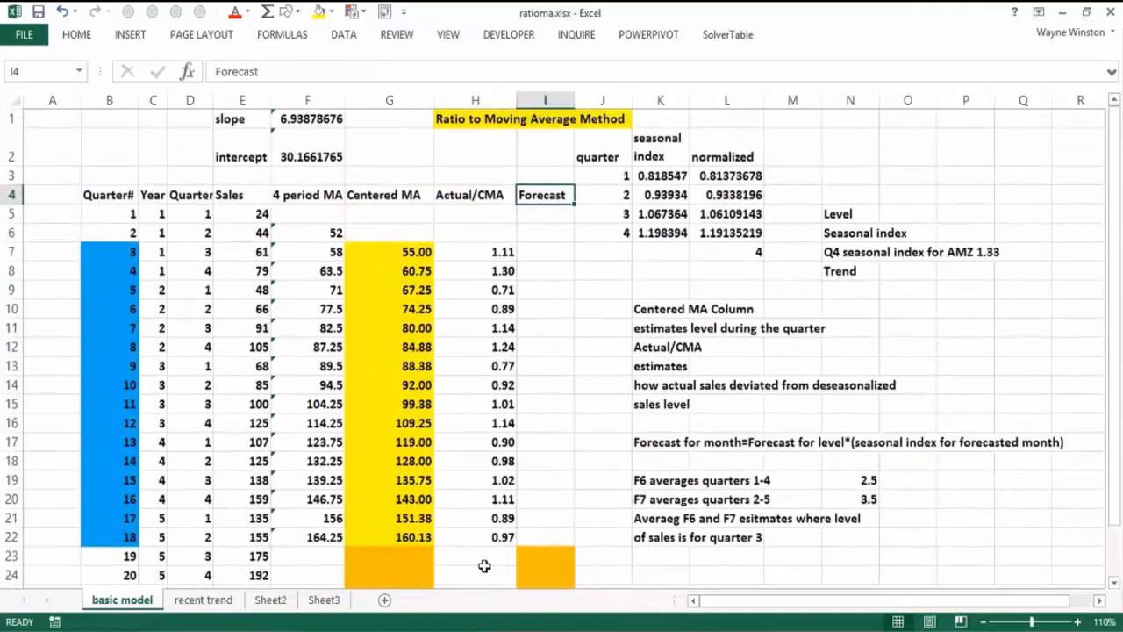
- Review the INTERCEPT formula in F2 and the quarter numbers in B5 and B22 against the range used for the trend
click(317, 159)
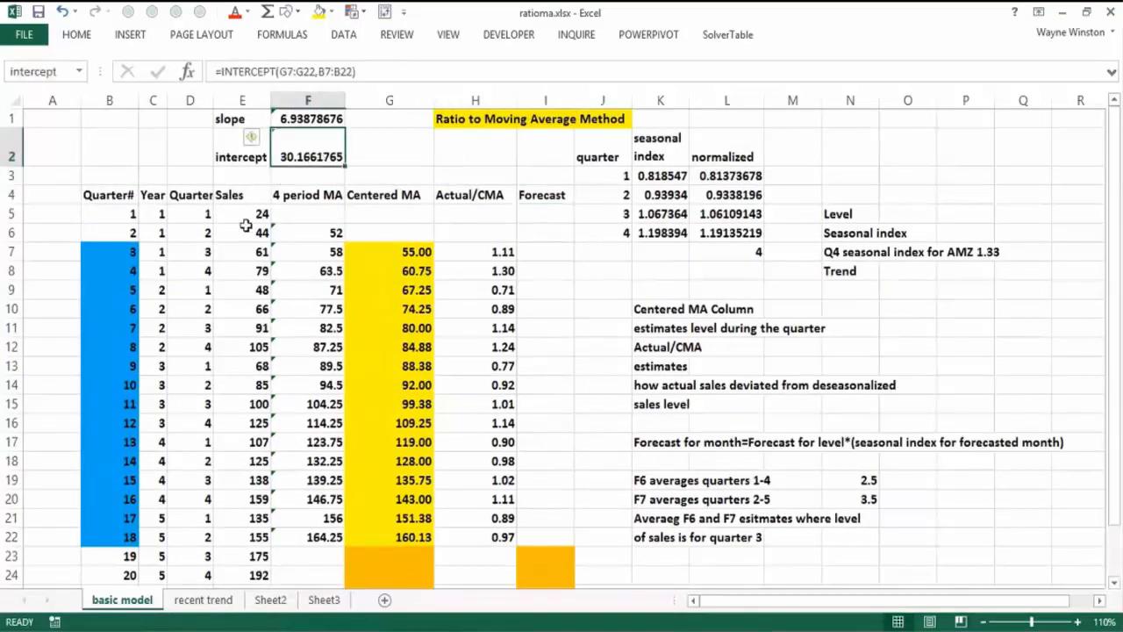
click(124, 216)
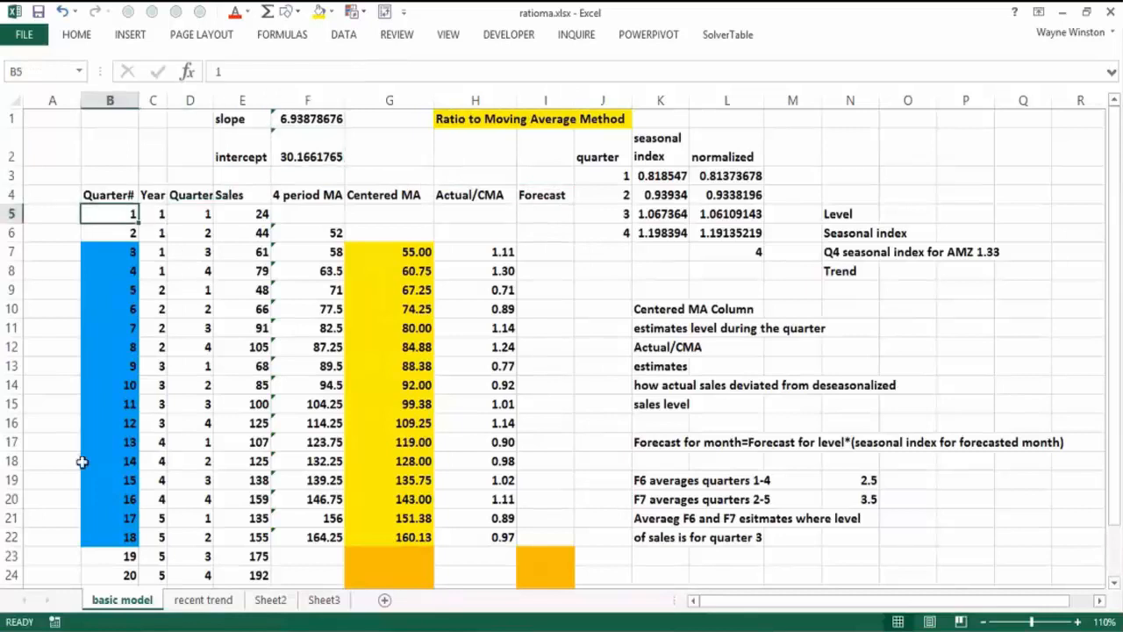
click(120, 535)
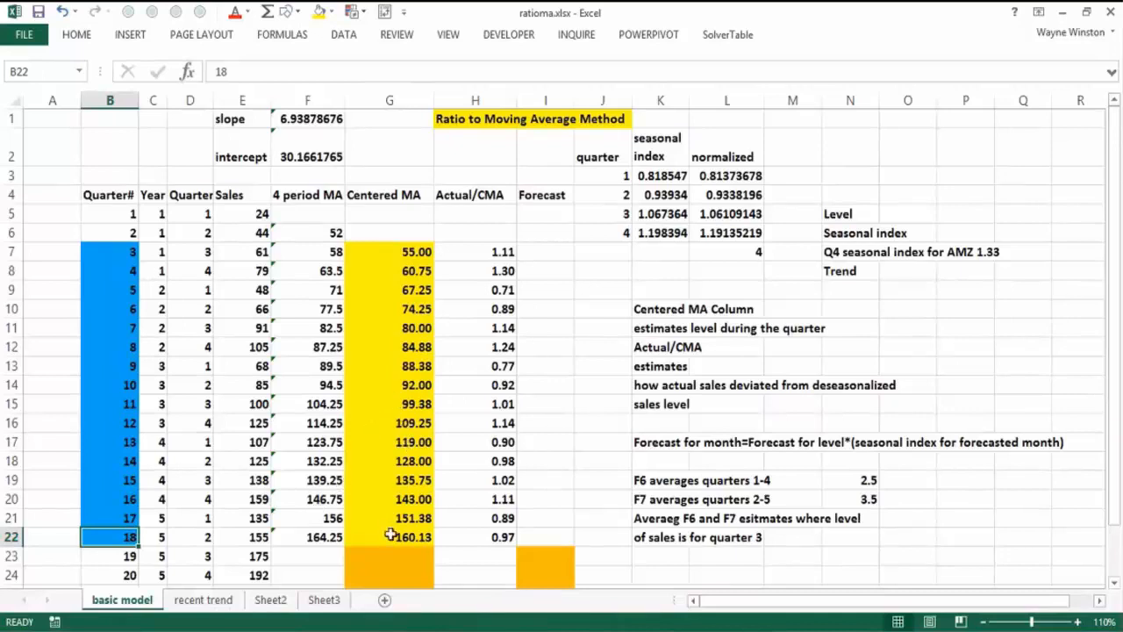
click(561, 426)
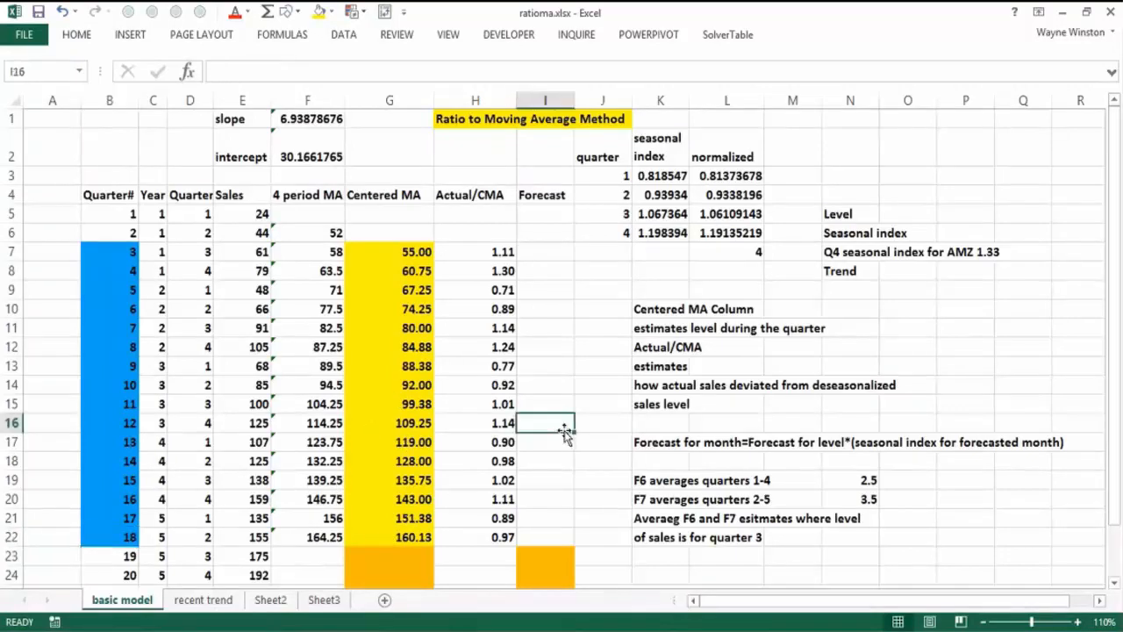